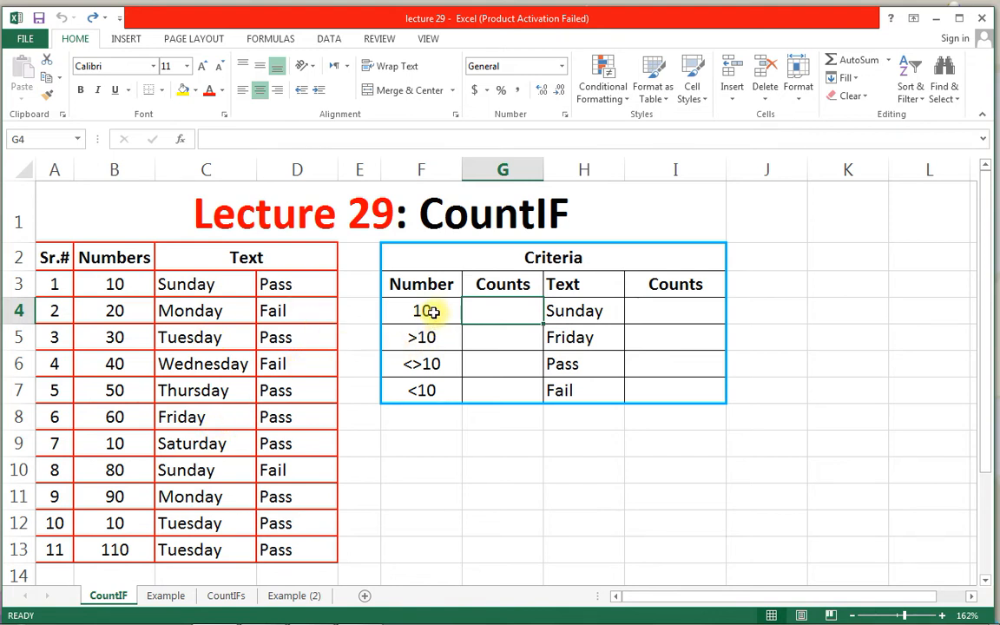
- Enter =COUNTIF(B3:B13,10) in cell G4 to count the entries in the Numbers column that equal 10
drag(122, 284, 126, 526)
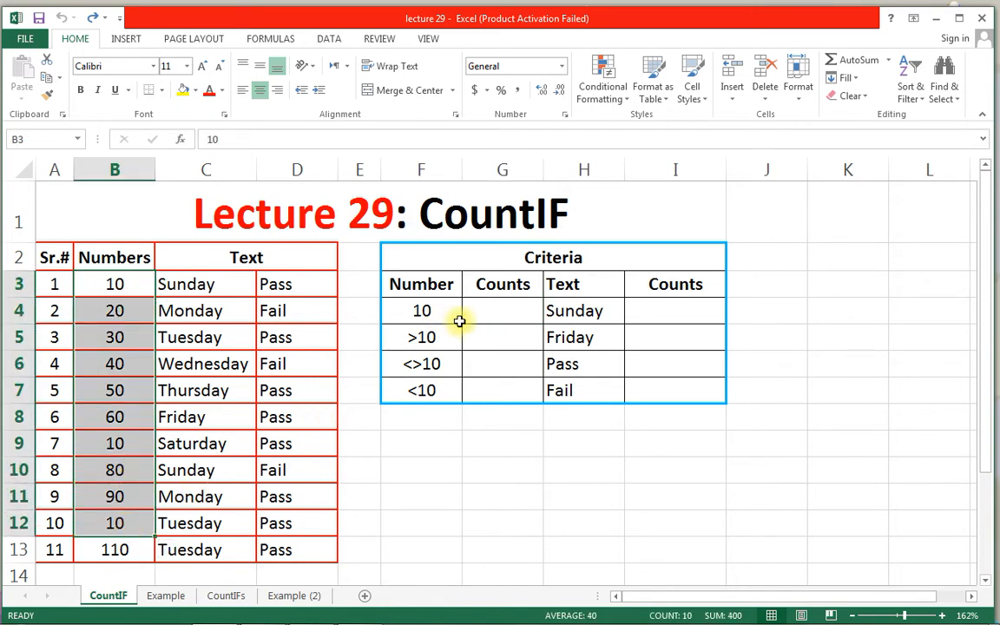
click(429, 311)
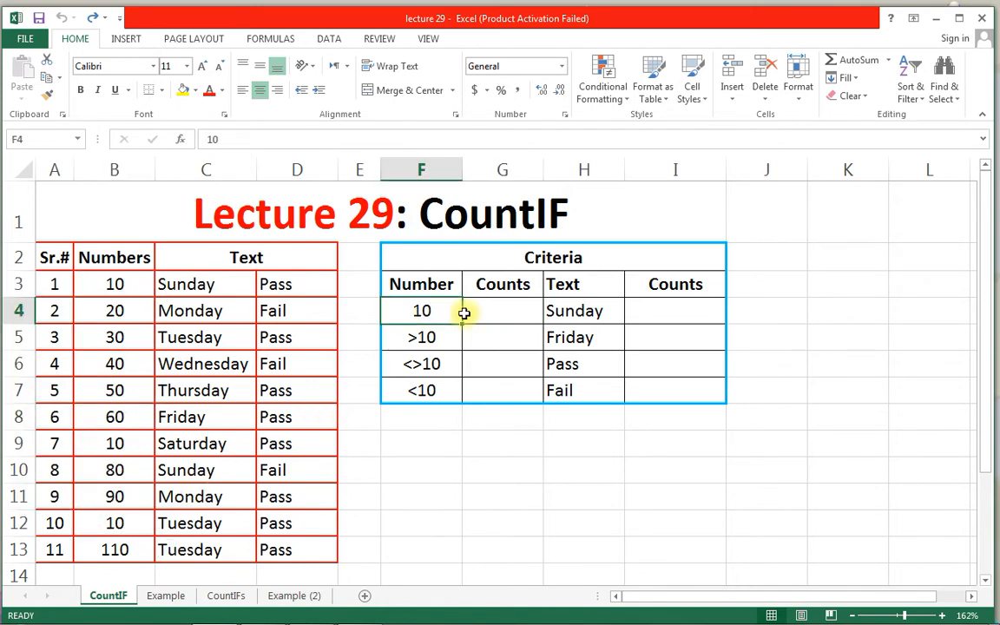
click(491, 312)
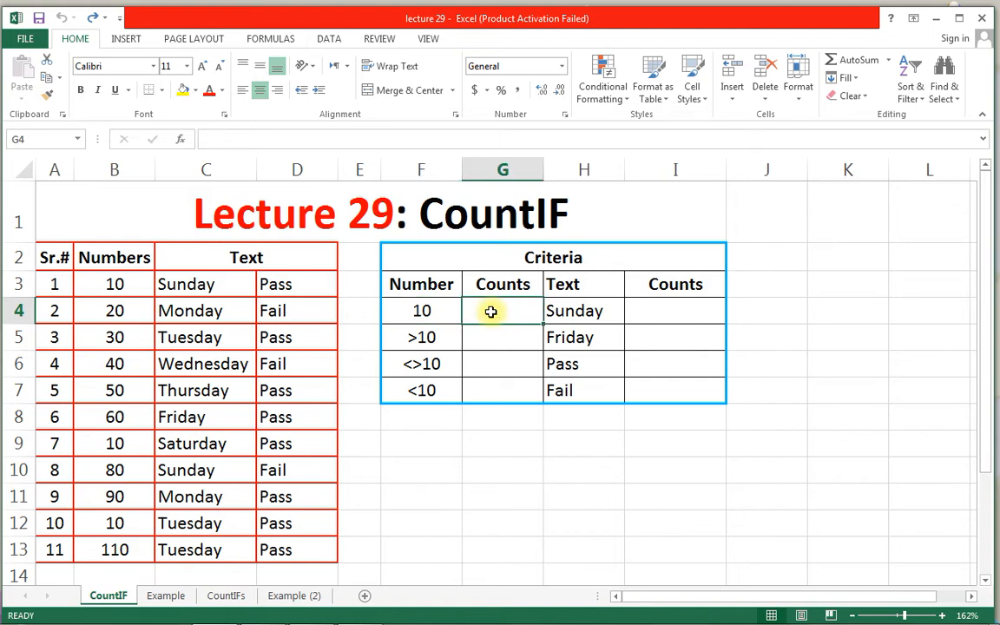
text(=coun)
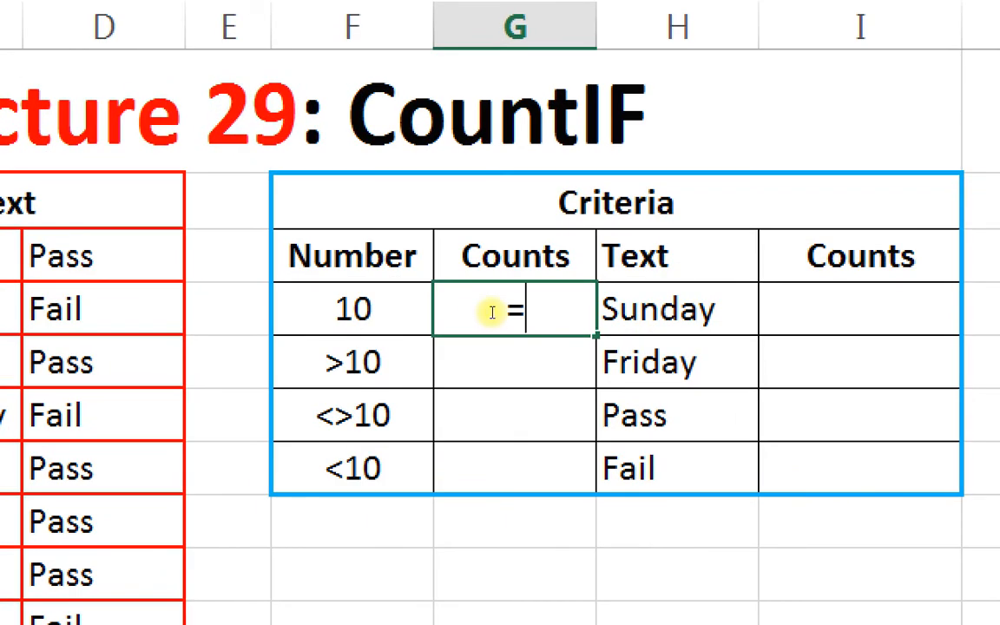
key(Down)
key(Down)
key(Down)
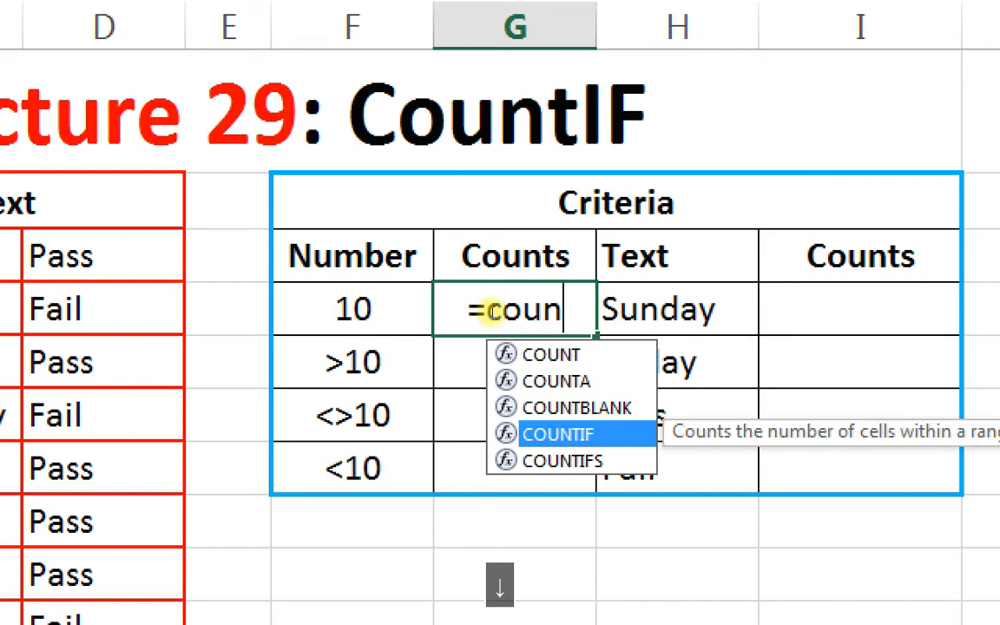
key(Tab)
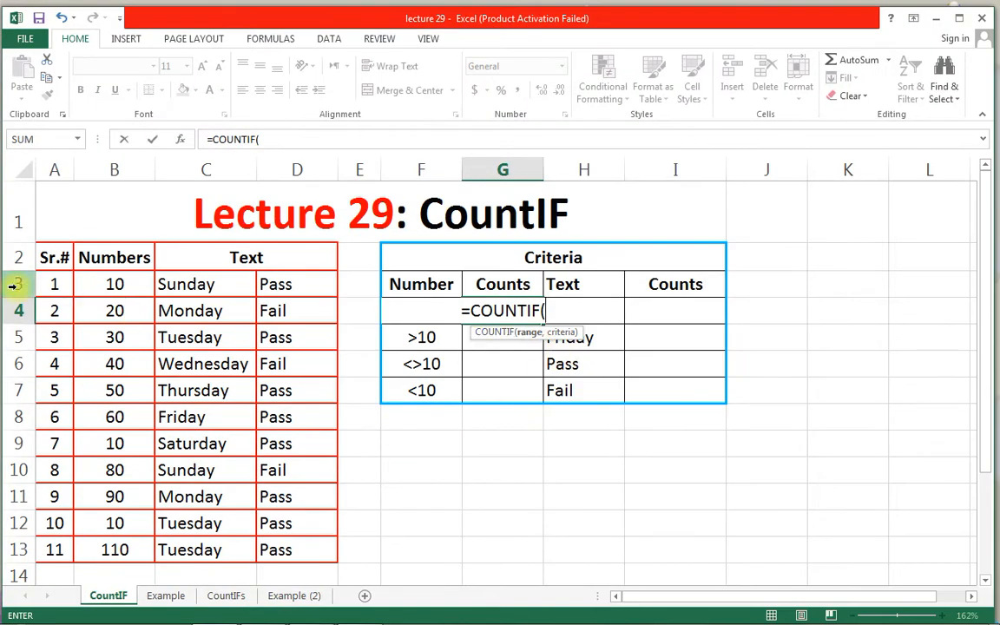
drag(89, 281, 134, 547)
text(,)
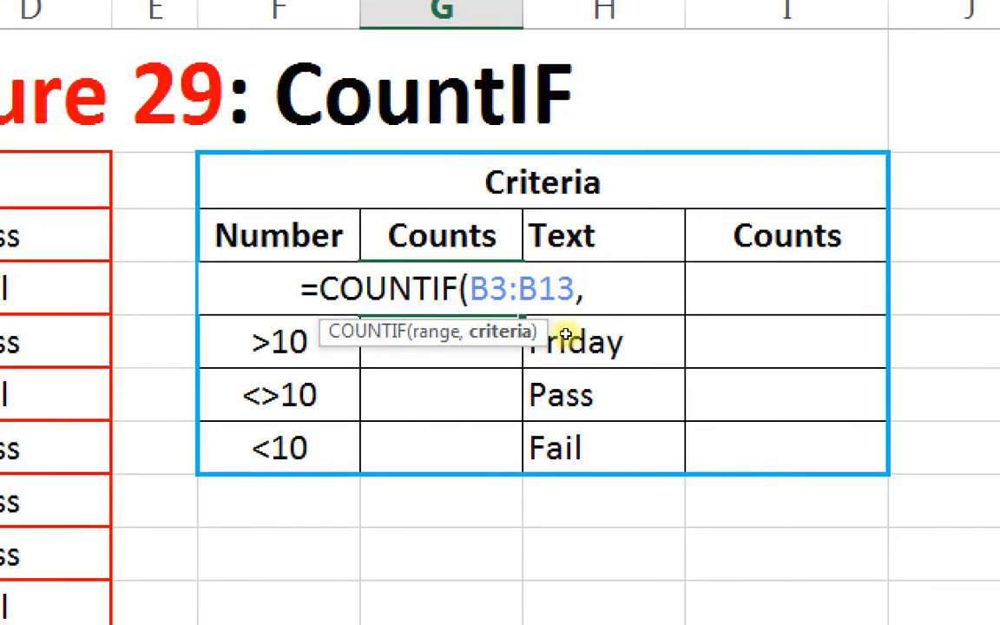
text(10)
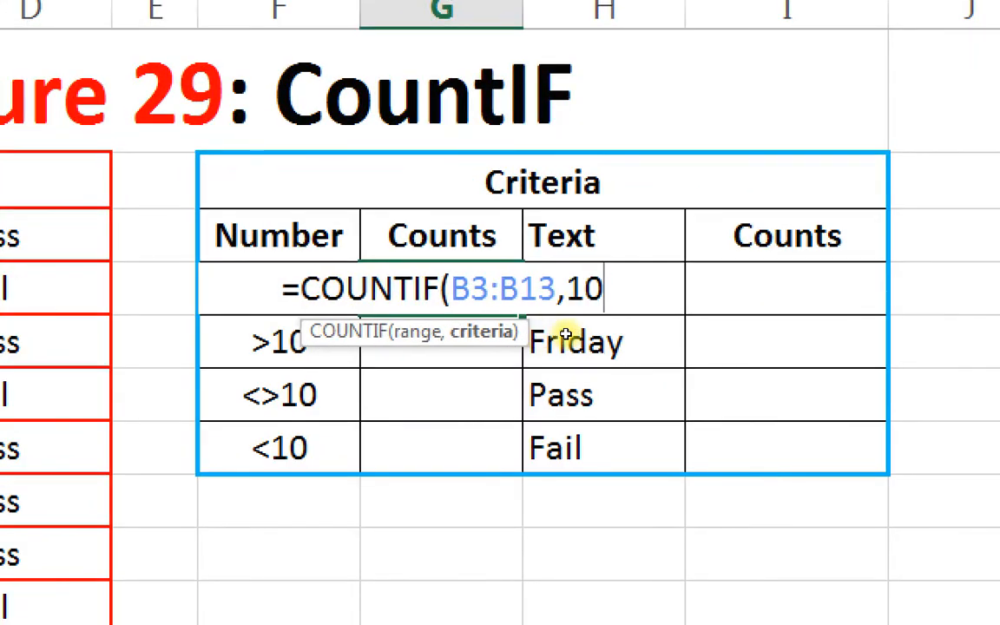
text())
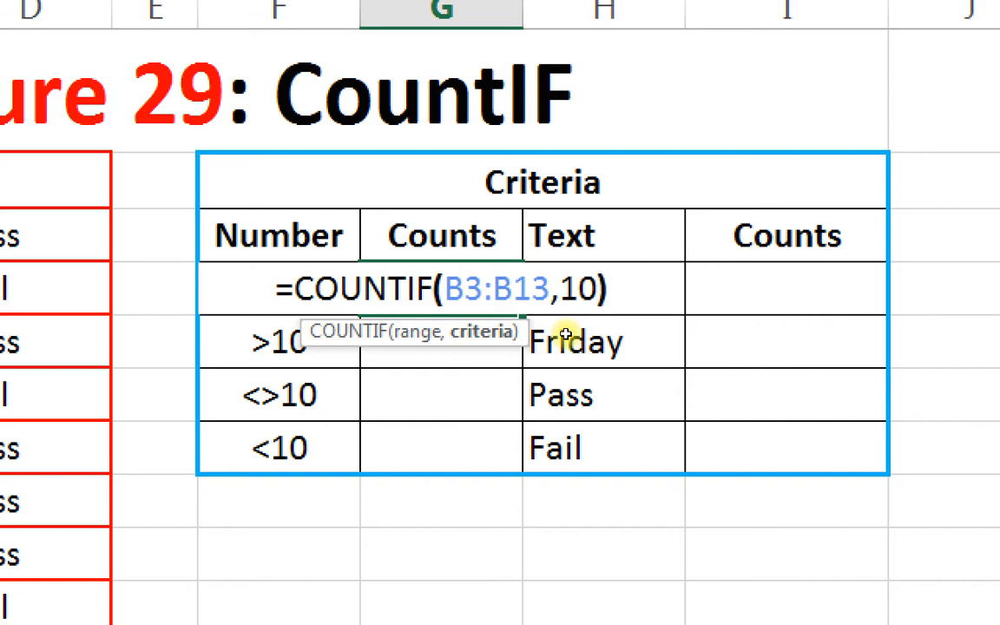
key(Return)
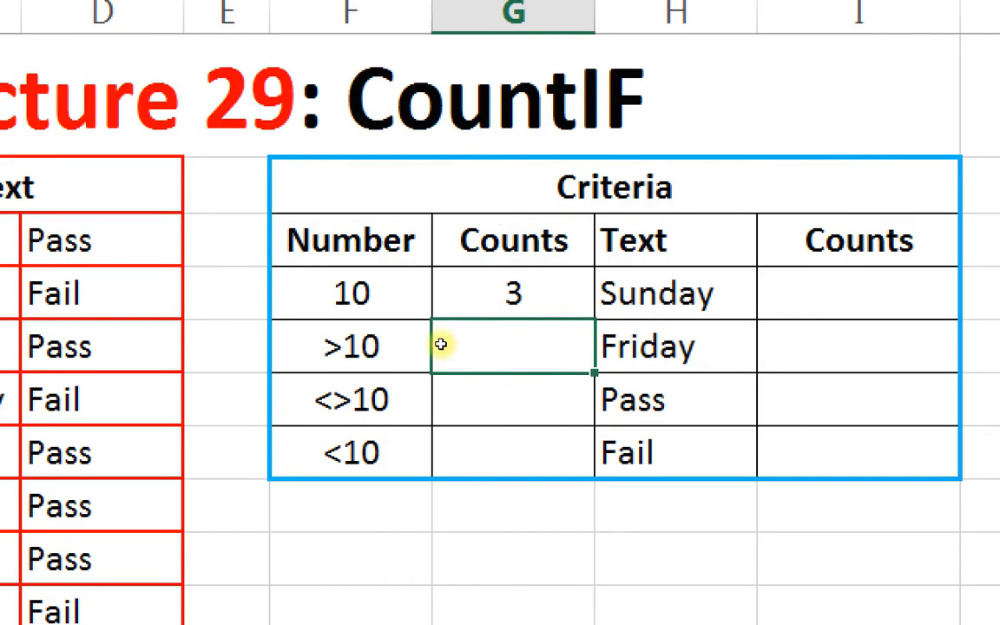
- Enter =COUNTIF(B3:B13,F5) in cell G5, using the >10 criterion cell as the condition
text(=coun)
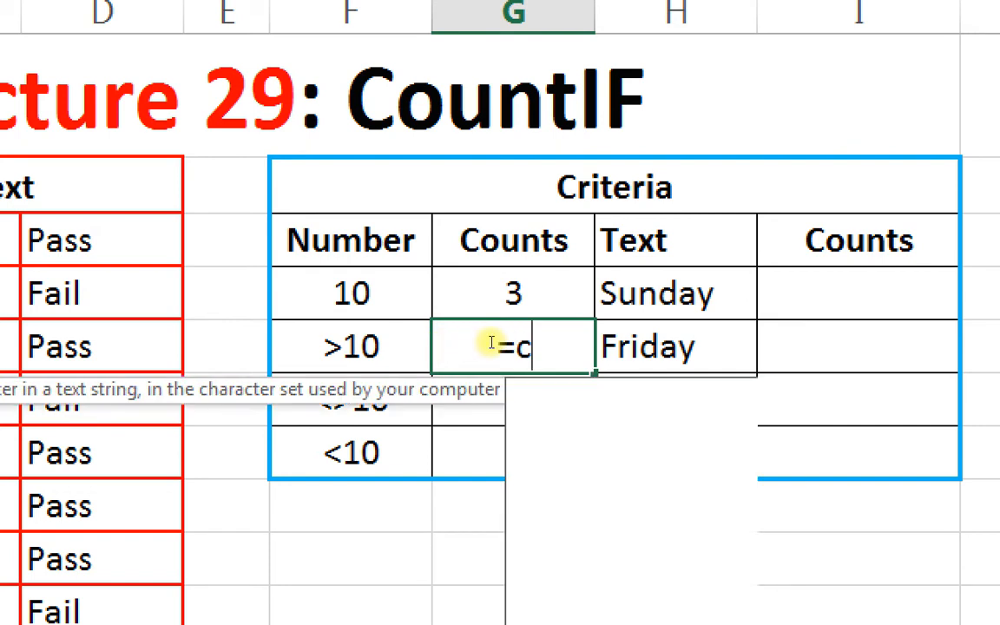
key(Down)
key(Down)
key(Down)
key(Tab)
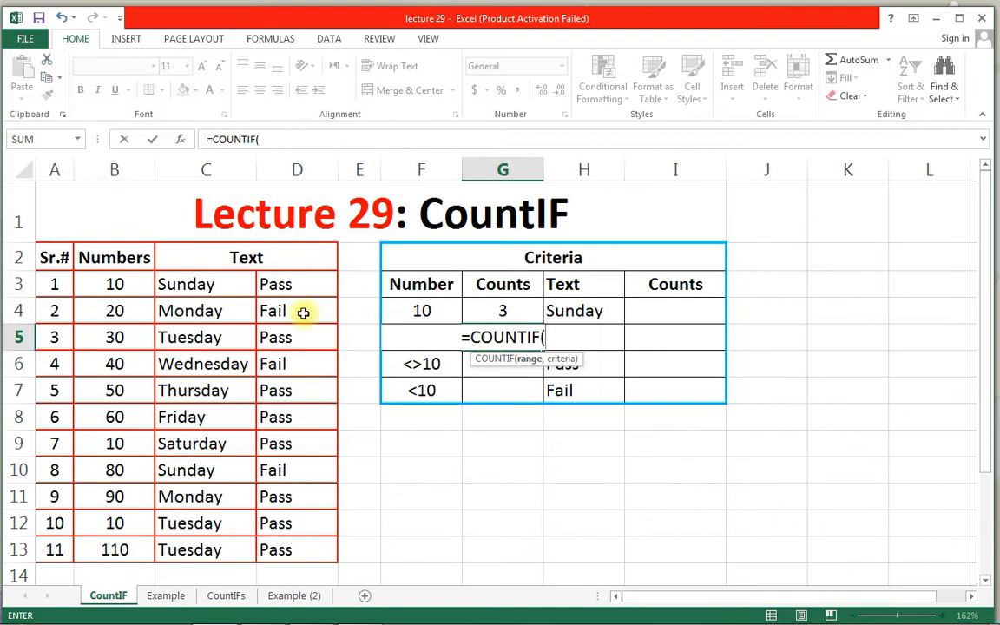
drag(88, 290, 112, 543)
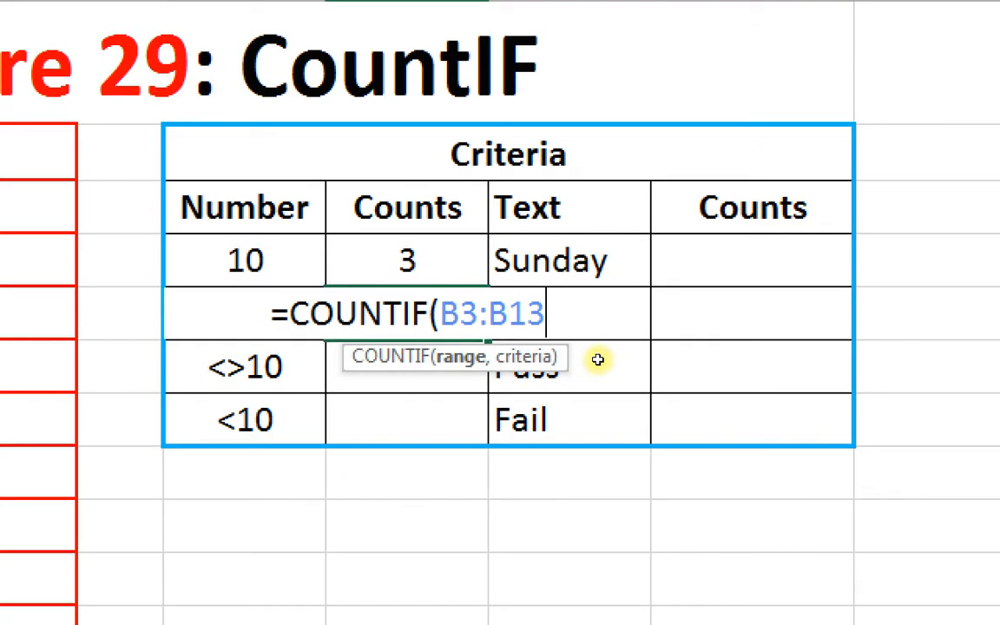
text(,)
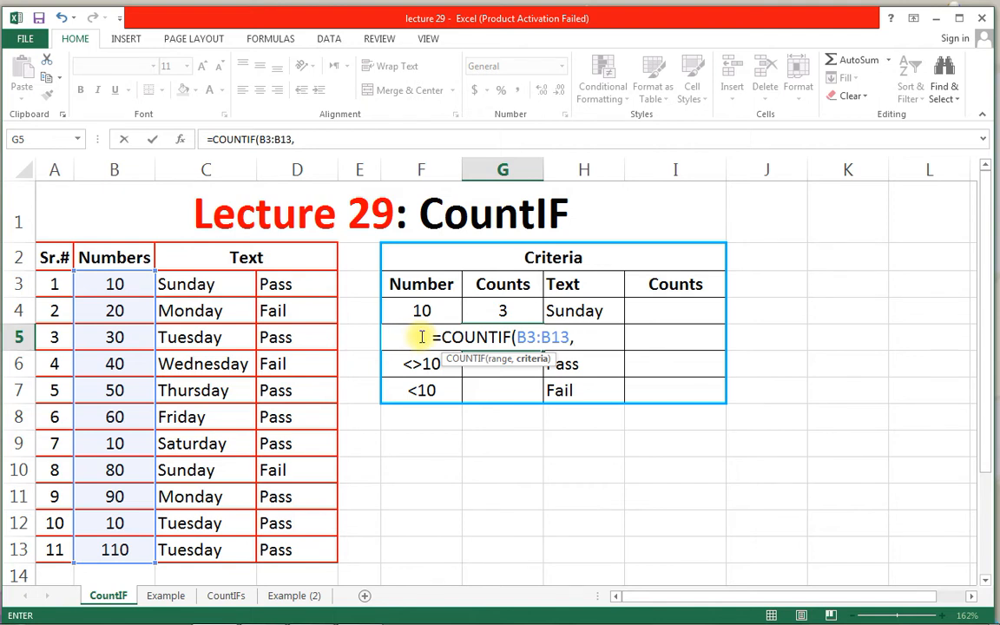
text(f5)
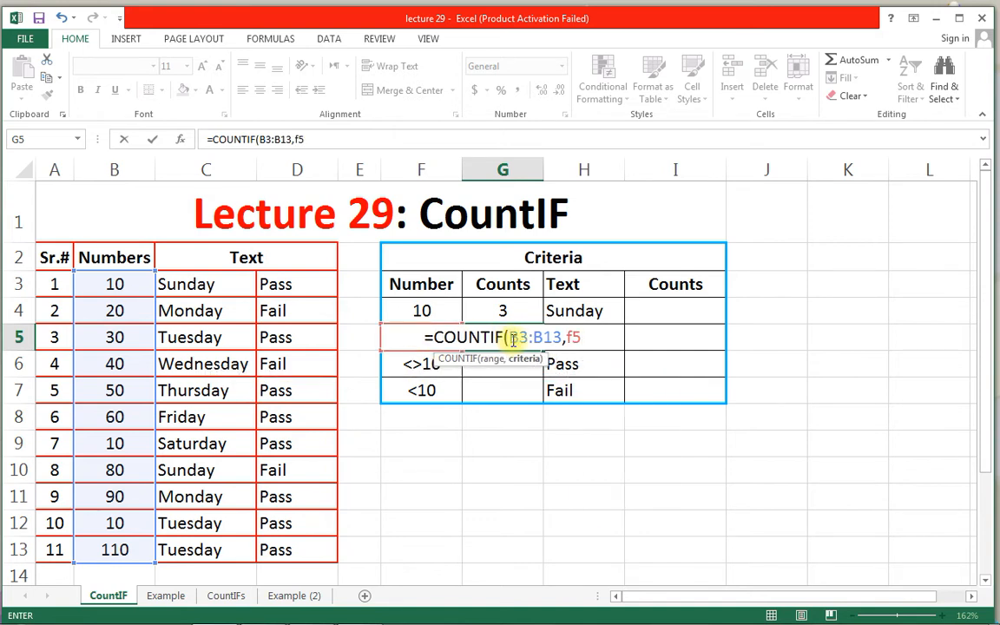
text())
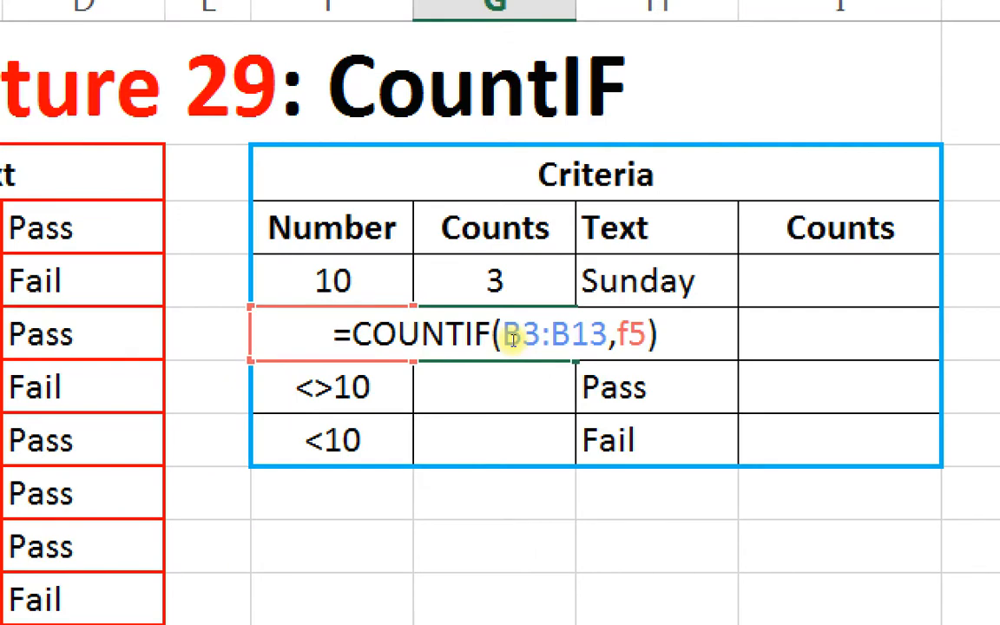
key(Return)
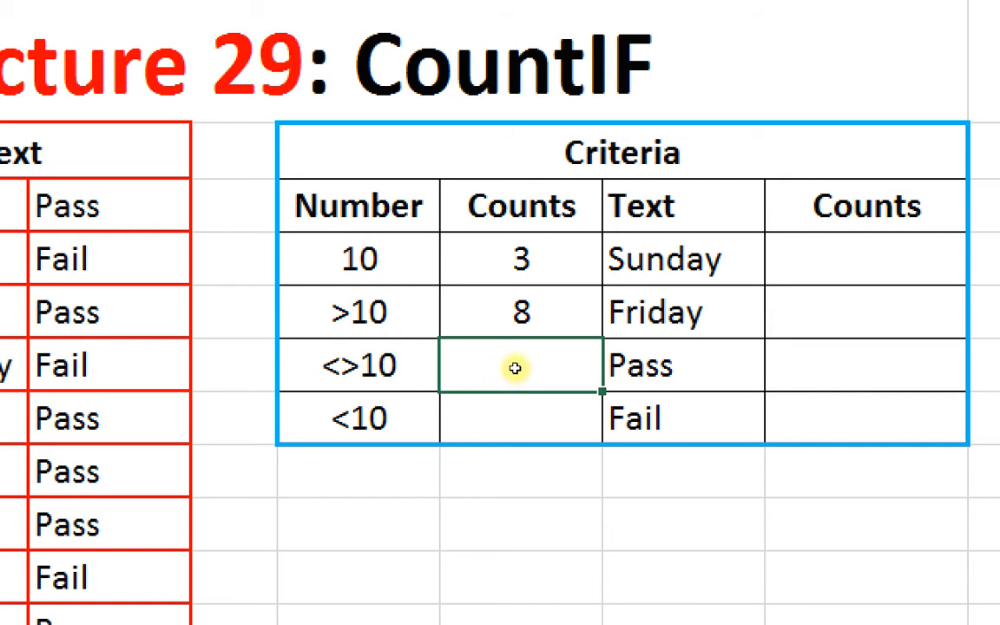
- Try to enter =COUNTIF(B3:B13,<>10) in cell G6 with the criterion left unquoted
text(=count)
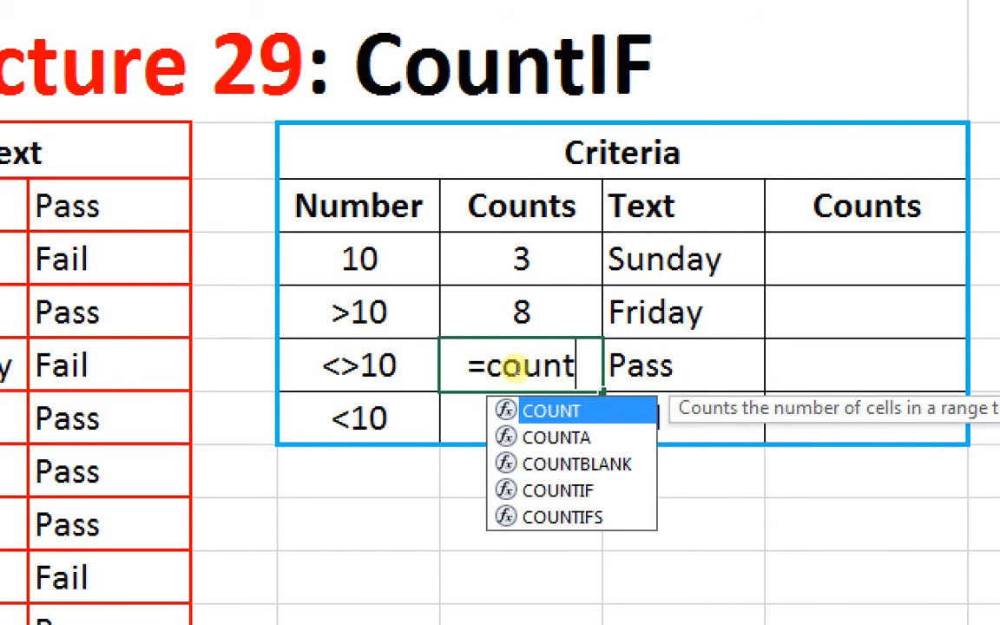
key(Down)
key(Down)
key(Down)
key(Tab)
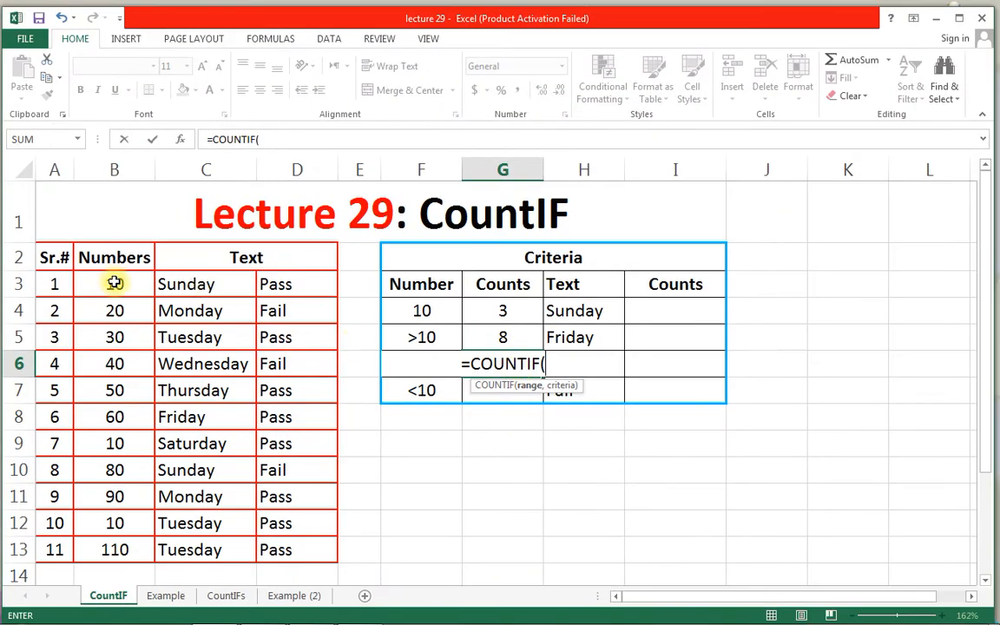
drag(114, 284, 128, 542)
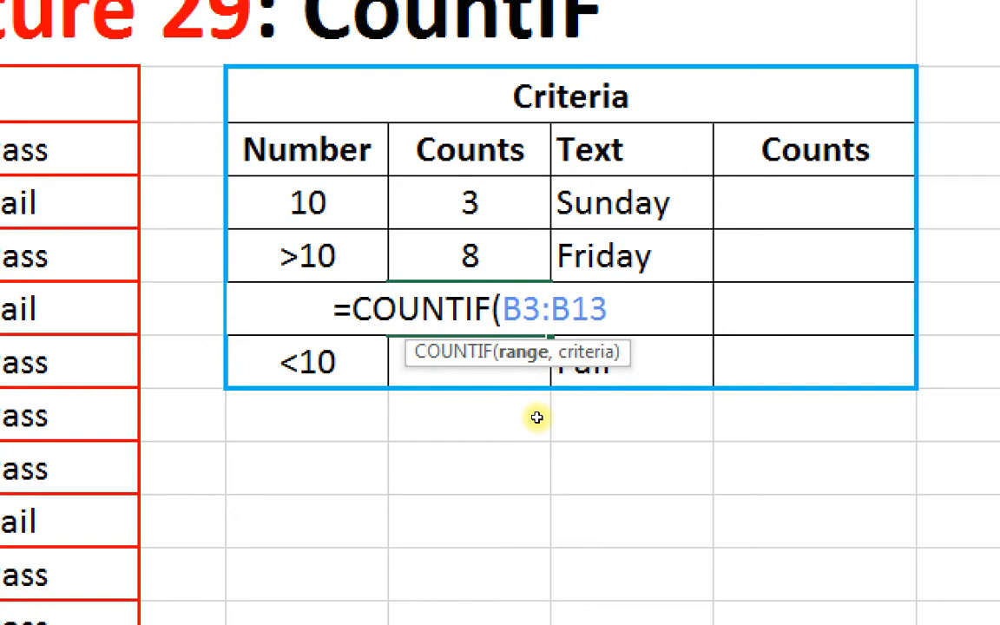
text(,)
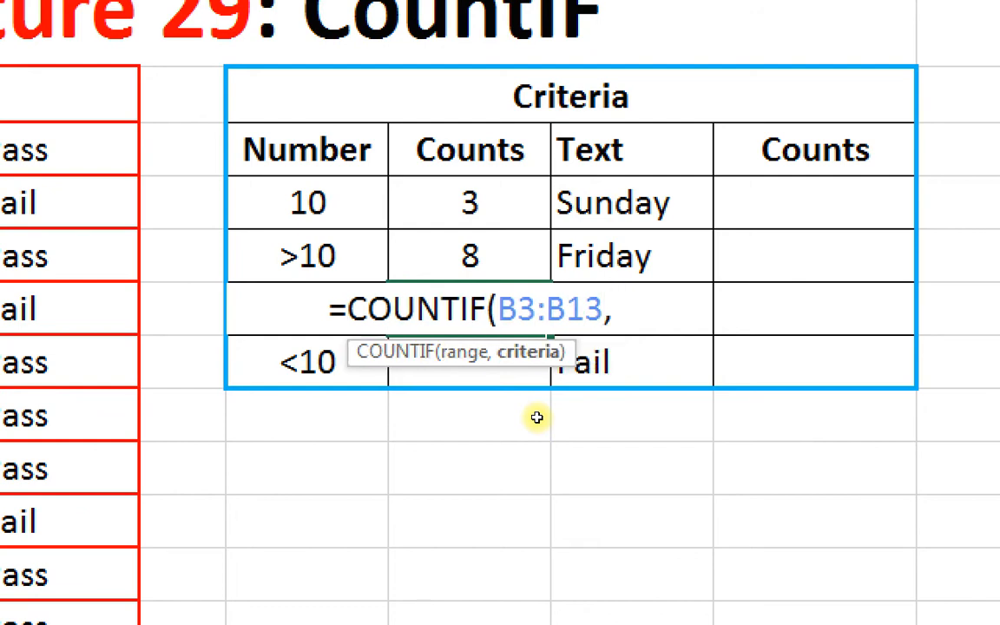
text(<)
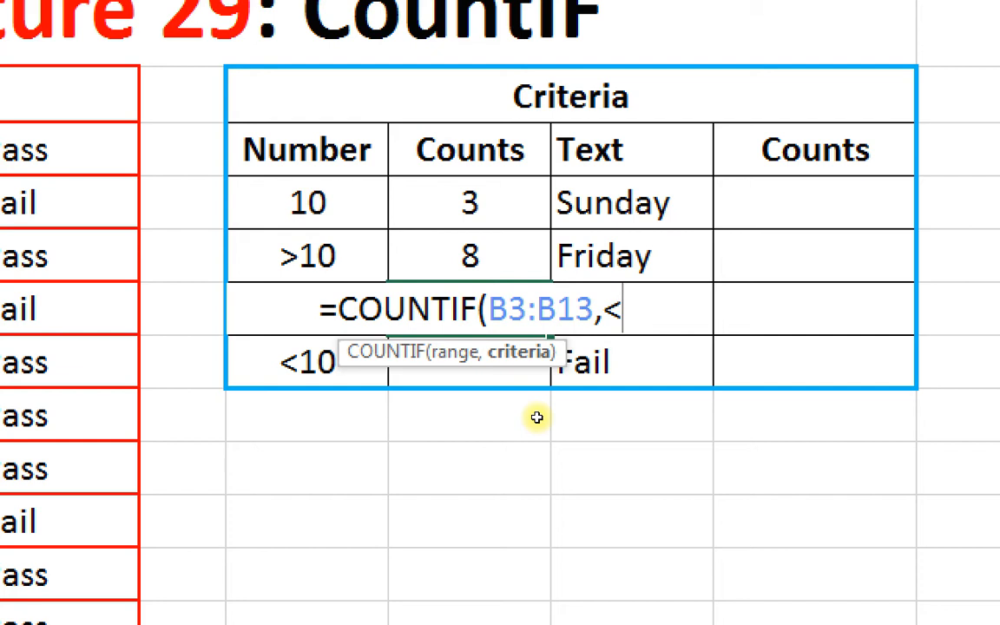
text(>)
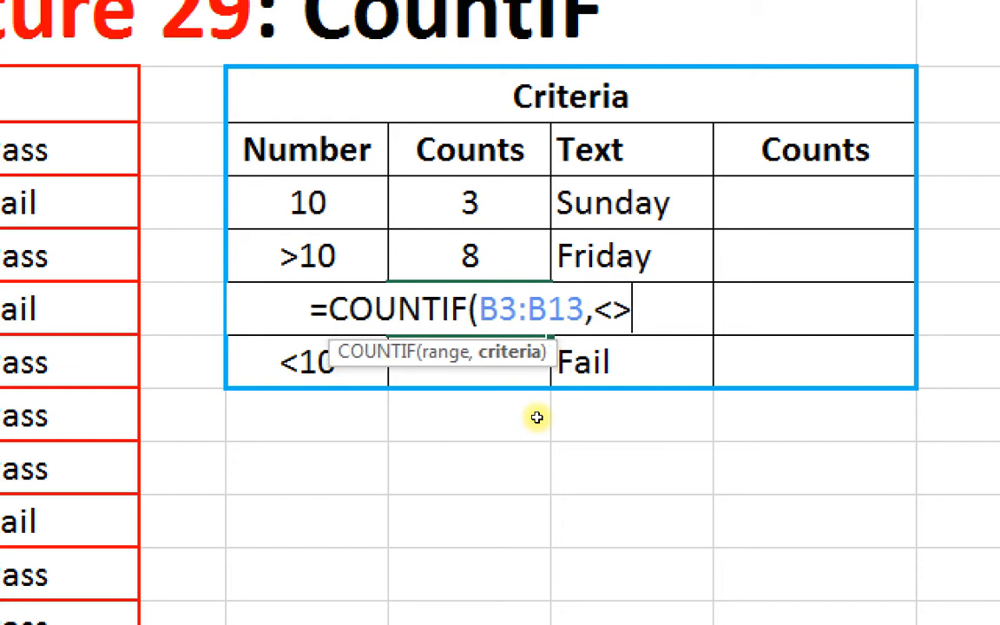
text(10)
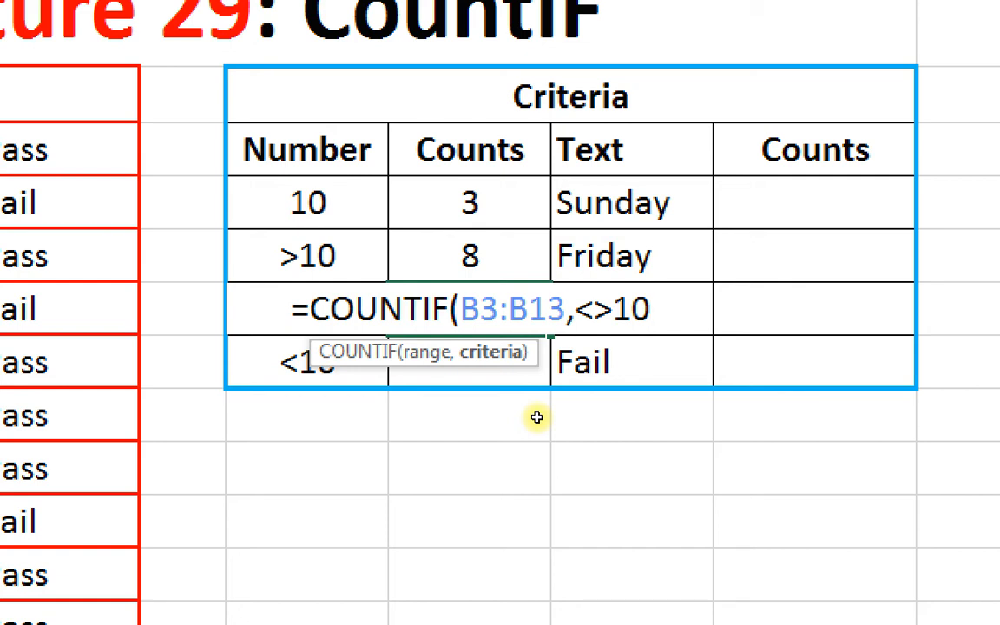
text())
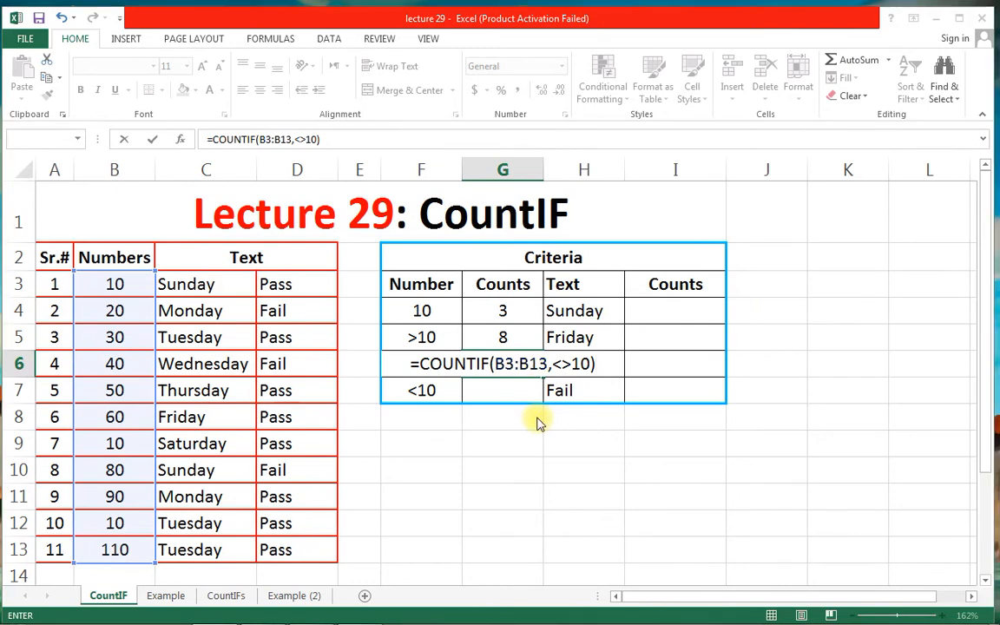
key(Return)
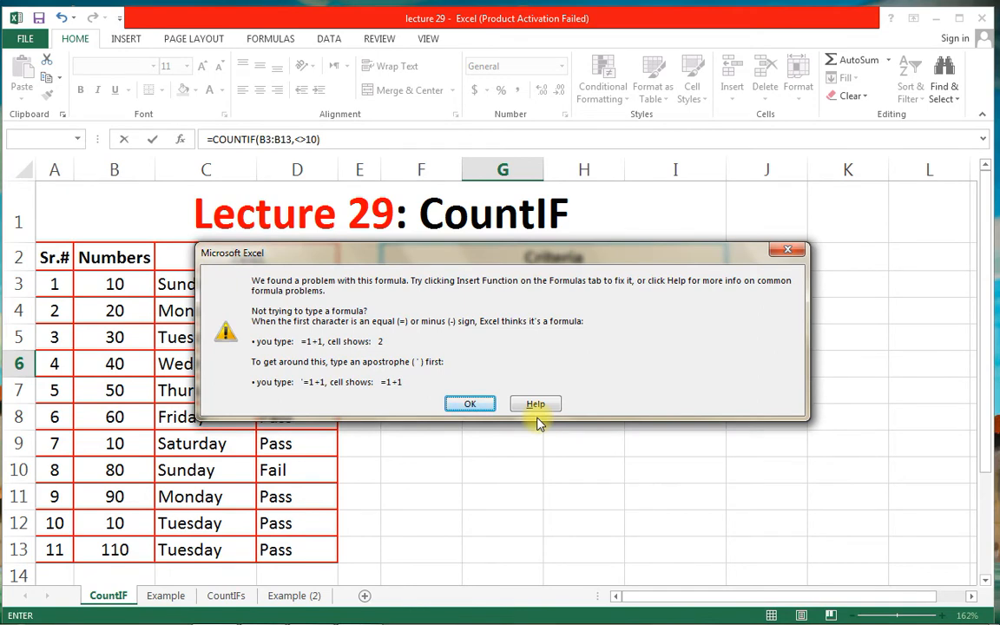
key(super)
text(z)
key(Escape)
key(Escape)
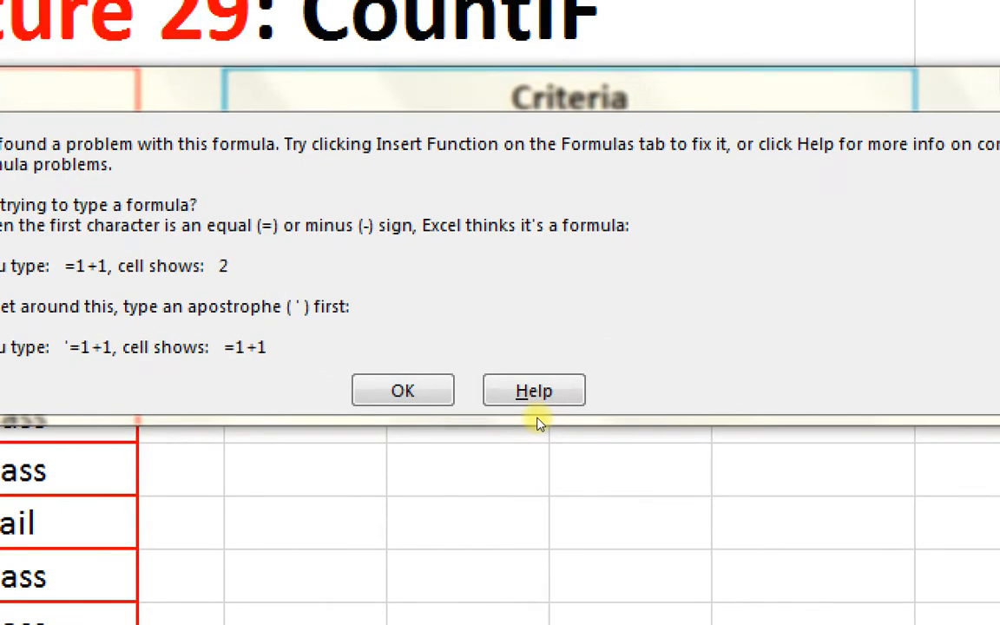
click(449, 400)
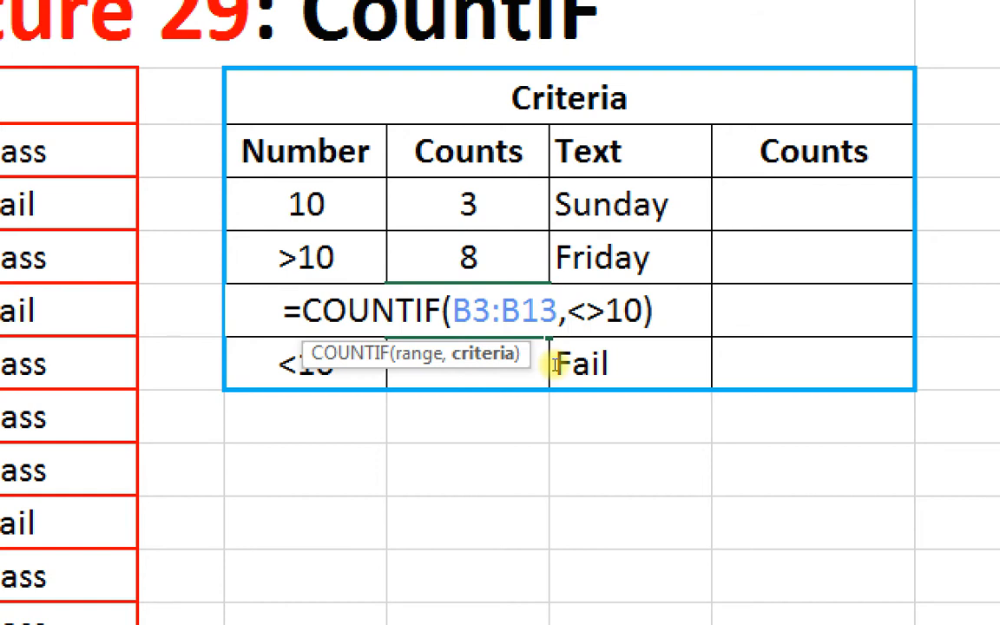
- Enclose the <>10 criterion in double quotes so that G6 holds =COUNTIF(B3:B13,"<>10")
text(")
key(Right)
key(Right)
key(Right)
key(Right)
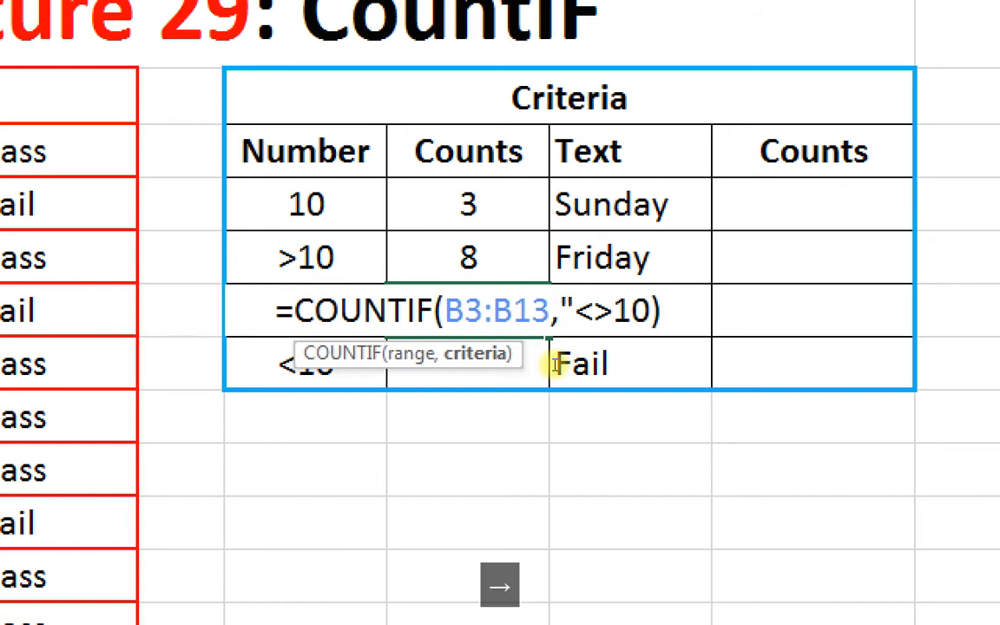
text(")
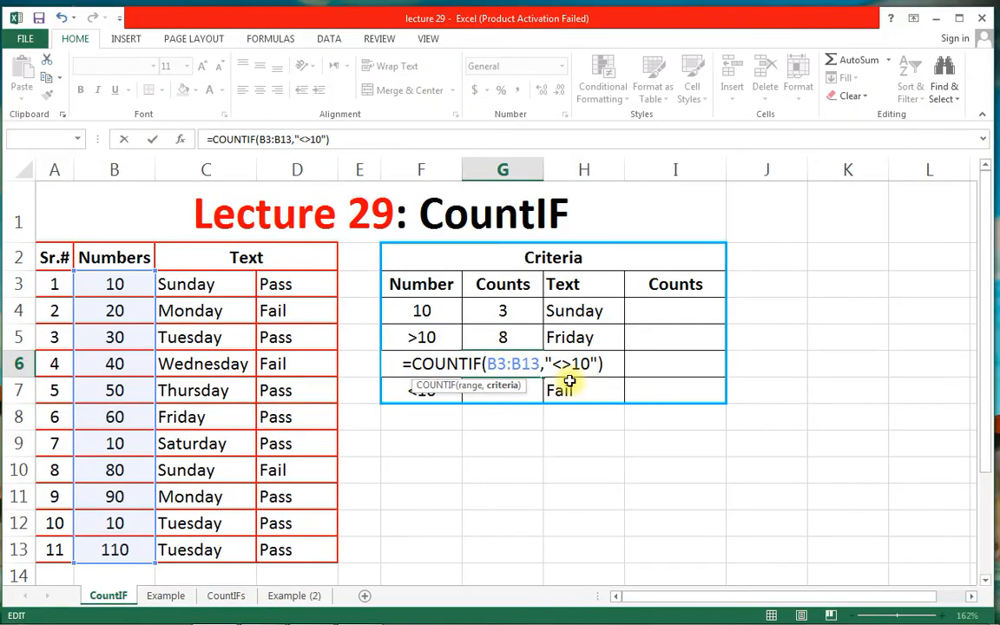
key(Return)
click(517, 364)
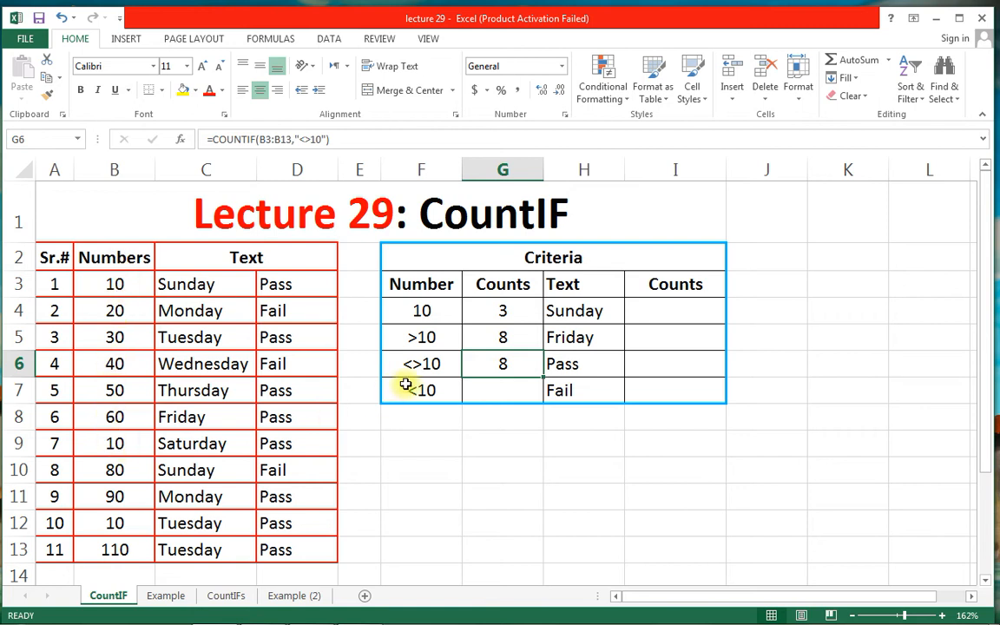
- Enter =COUNTIF(B3:B13,"<10") in cell G7 to count the entries in the Numbers column that are below 10
click(491, 392)
text(=)
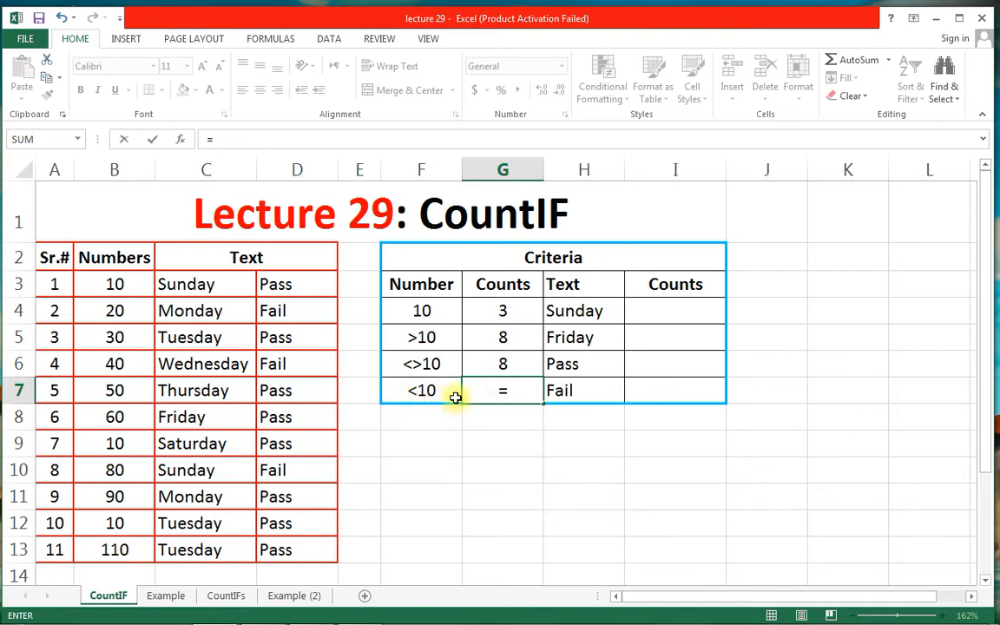
text(cp)
key(BackSpace)
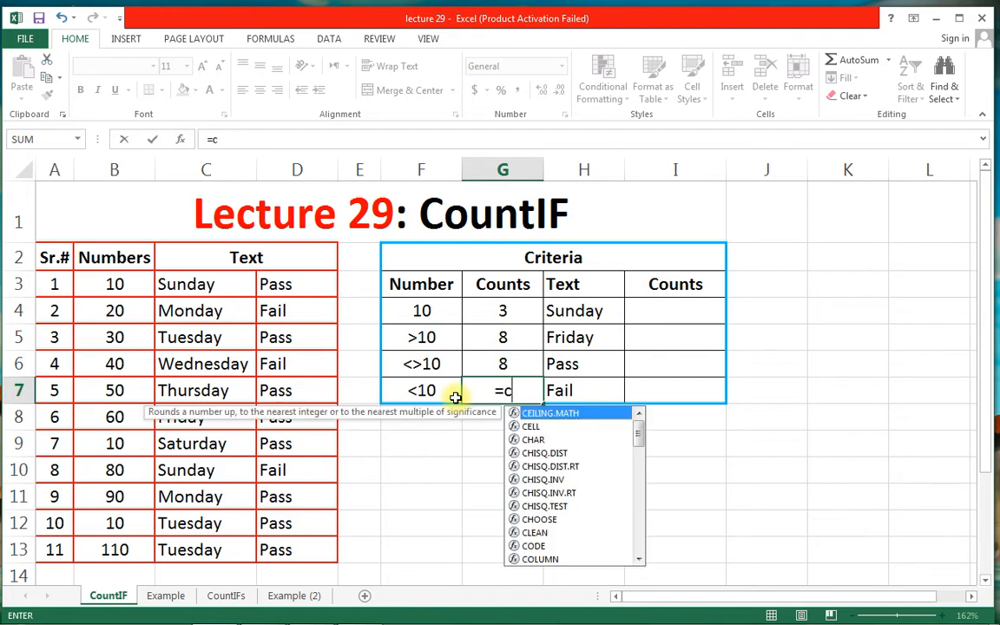
text(o)
key(Down)
key(Down)
key(Down)
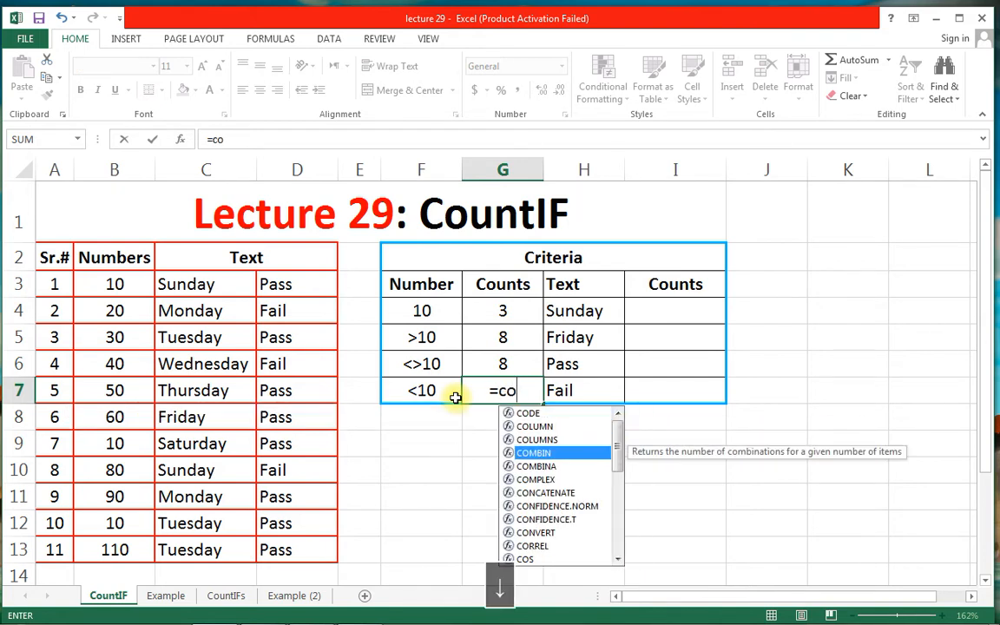
text(u)
key(Down)
key(Down)
key(Down)
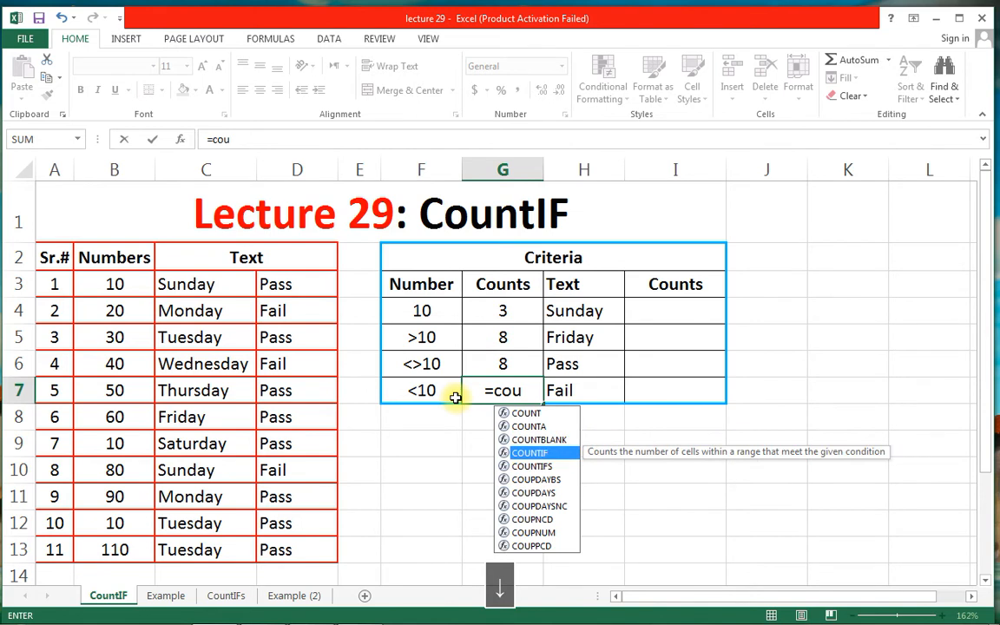
key(Tab)
drag(96, 284, 139, 545)
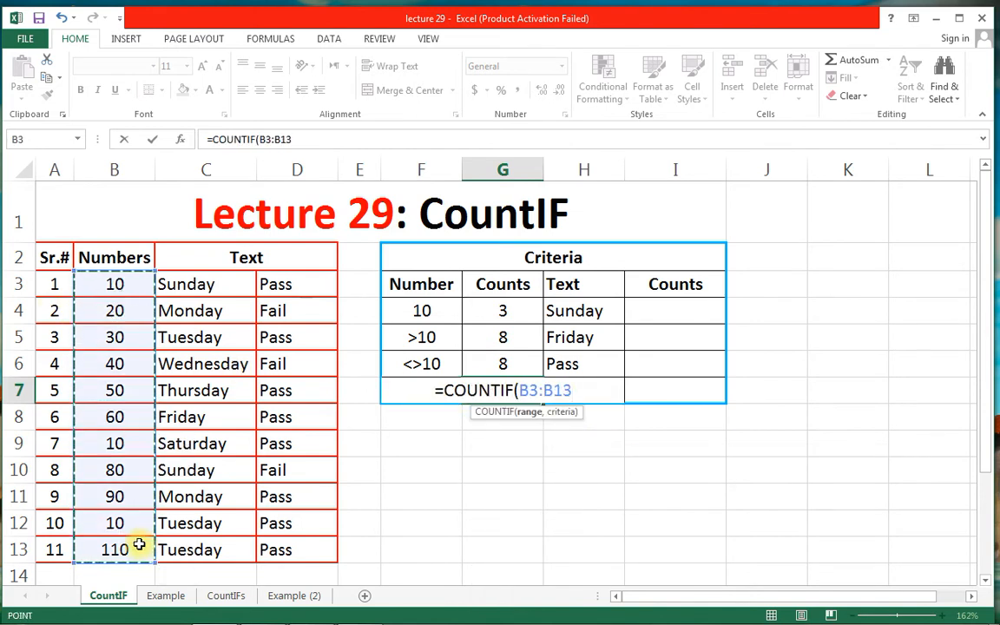
text(,")
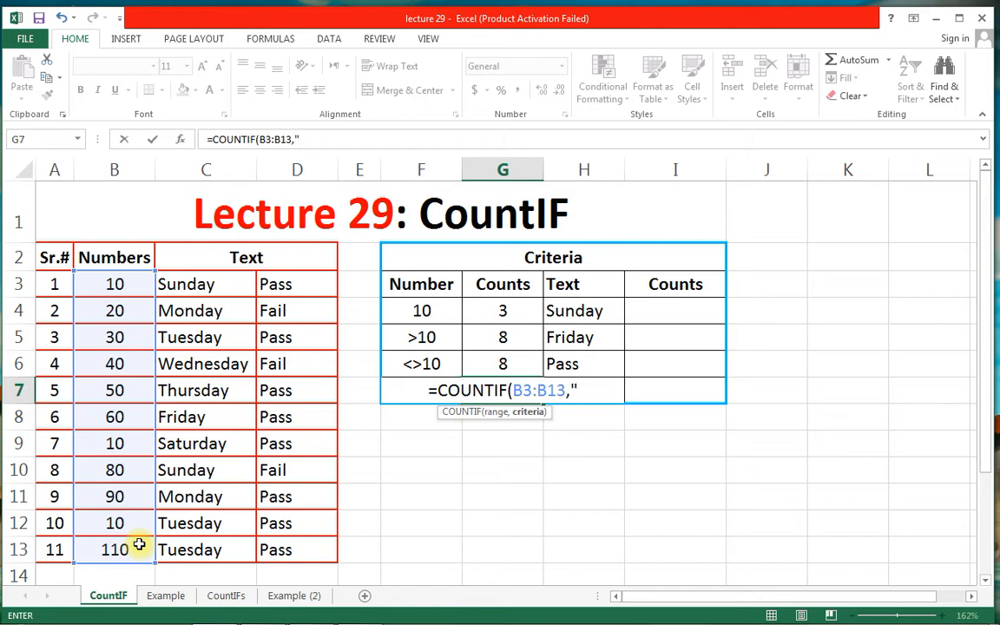
text(<1)
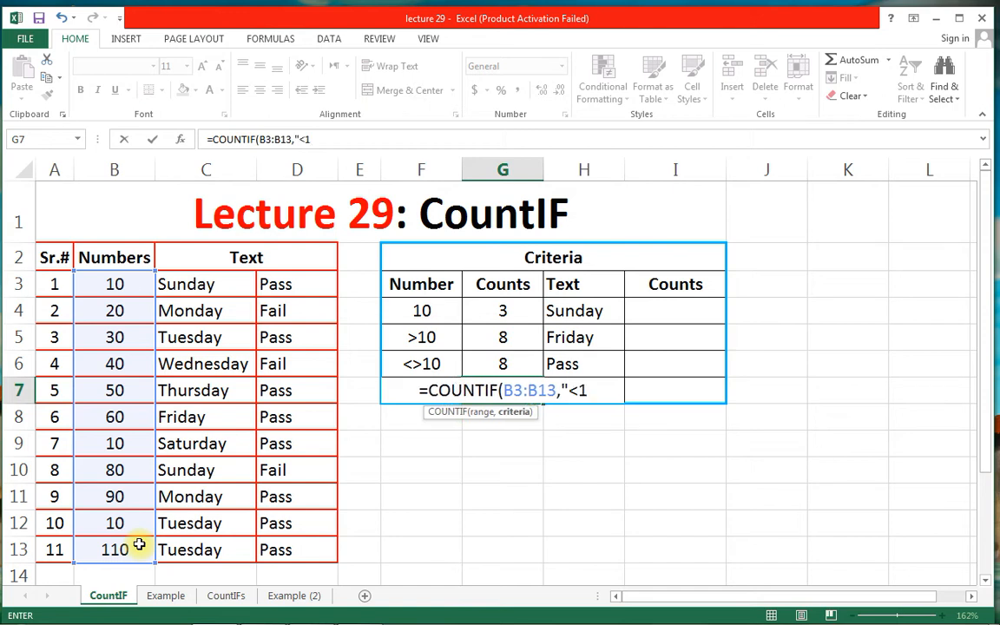
text(0")
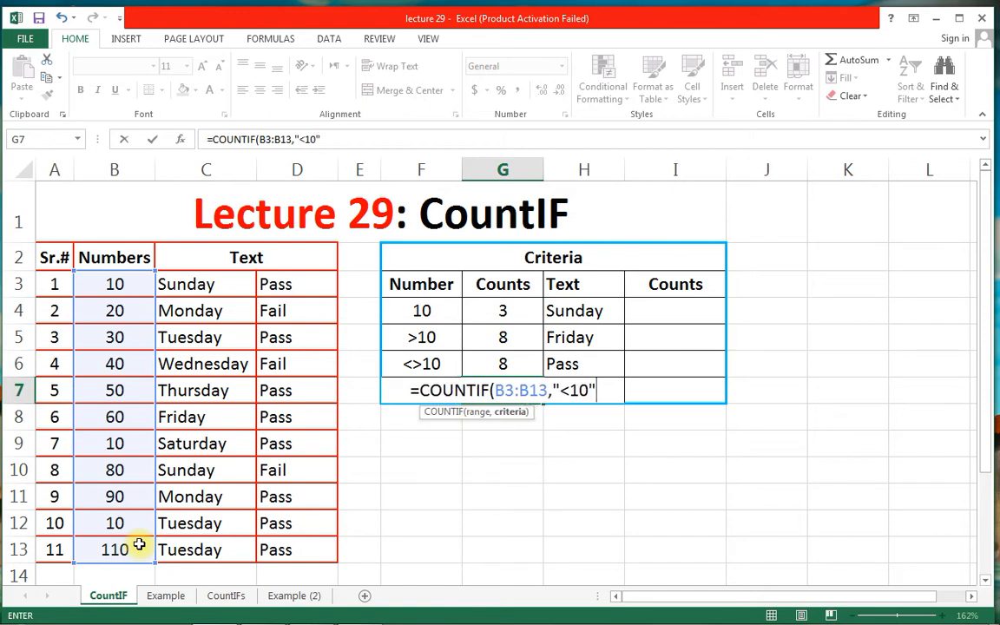
text())
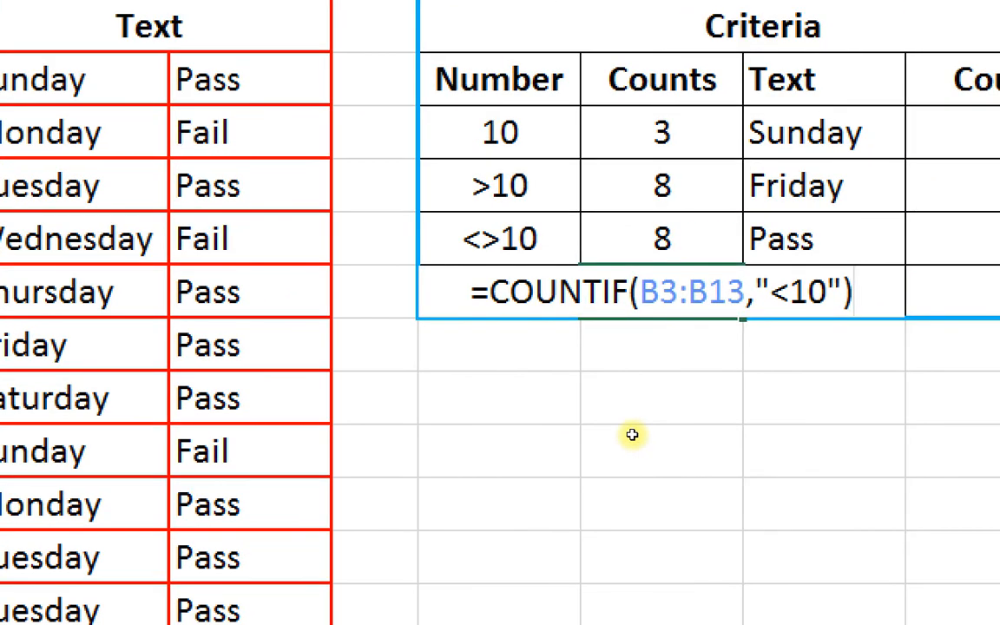
key(Return)
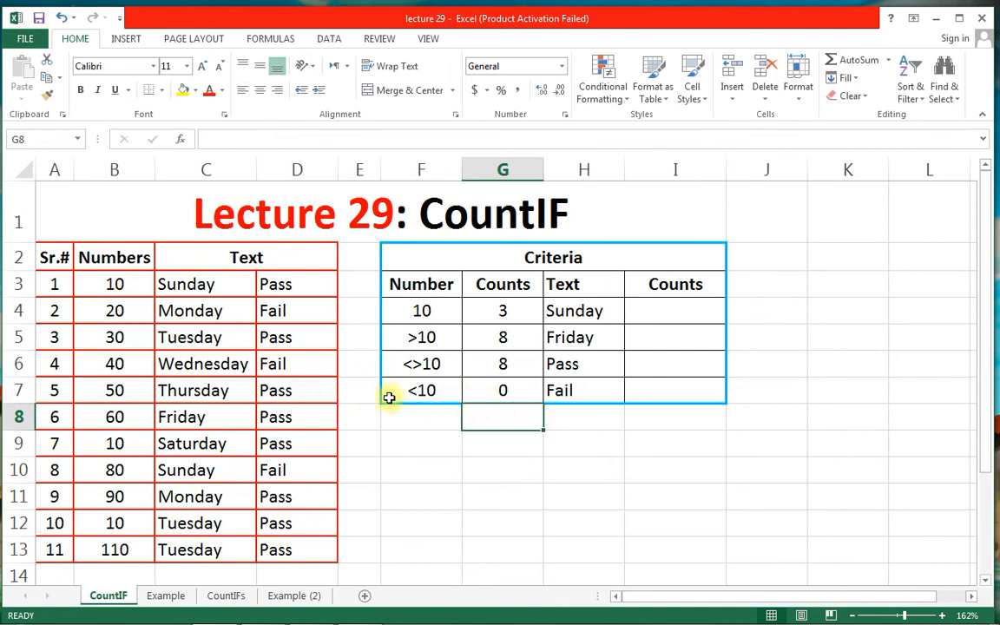
- Change the first entry of the Numbers column, cell B3, to 5
click(116, 284)
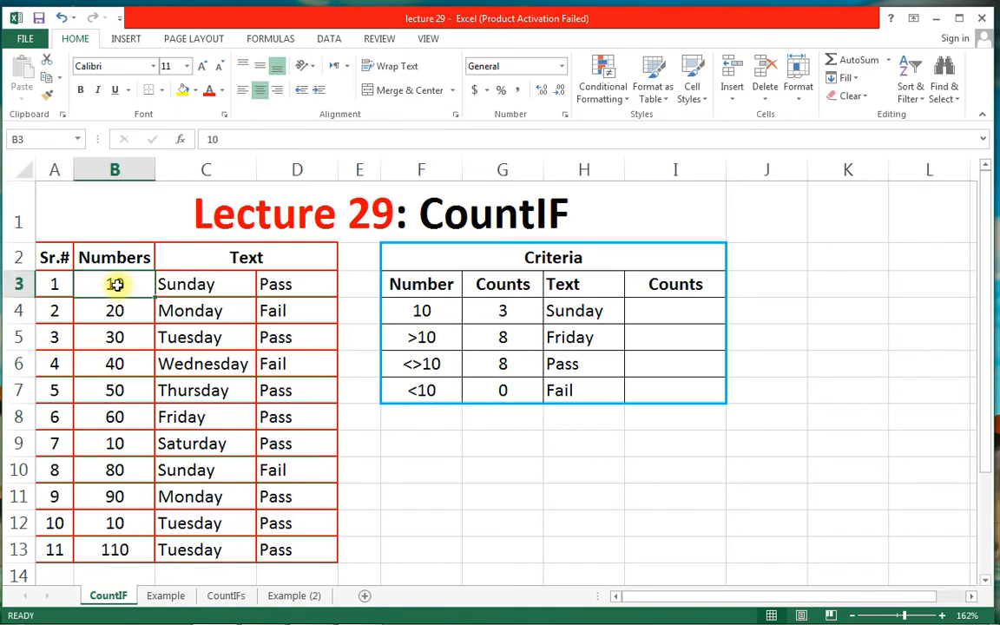
text(5)
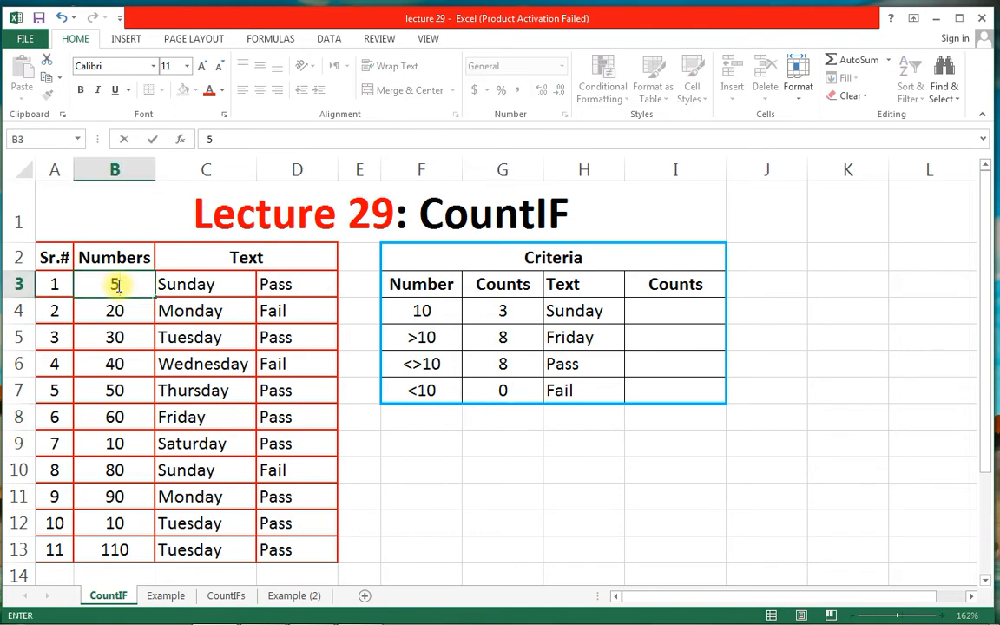
key(Return)
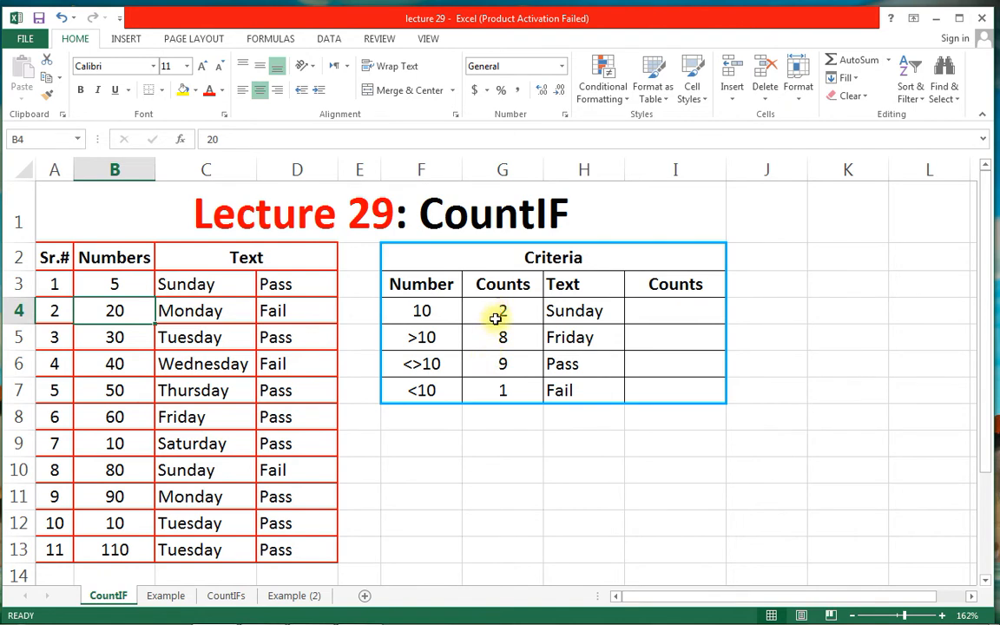
- Enter =COUNTIF(C3:C13,"Sunday") in cell I4 to count the Sunday entries in the day column
click(646, 315)
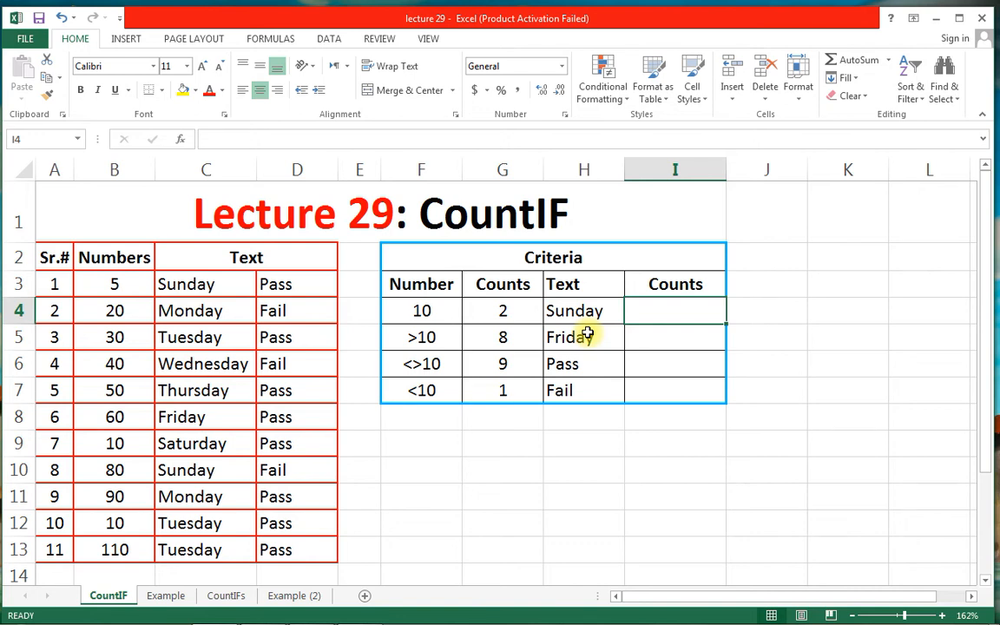
text(=coun)
key(Down)
key(Down)
key(Down)
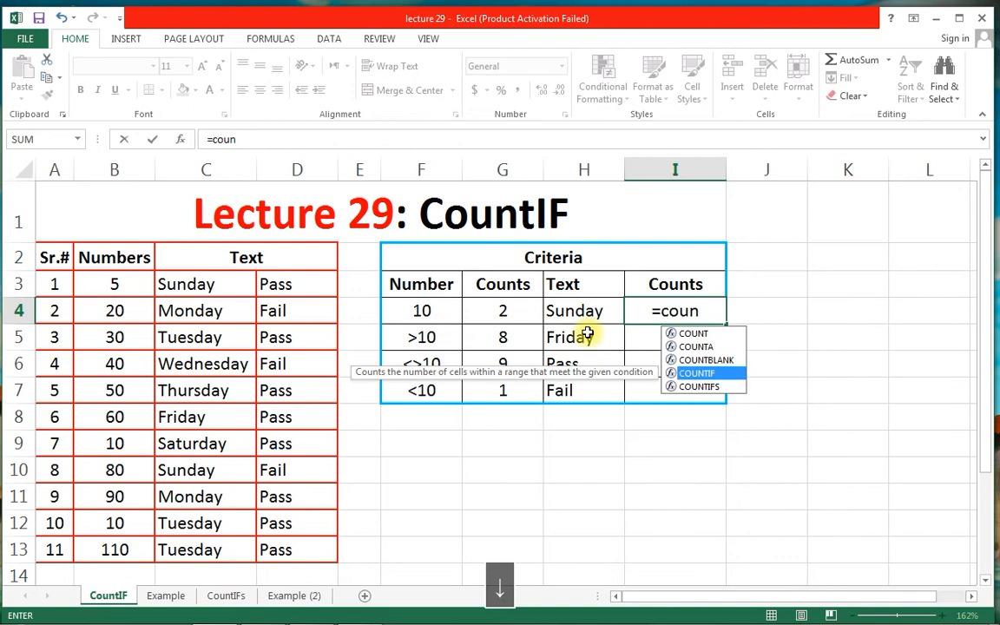
key(Tab)
drag(190, 284, 208, 542)
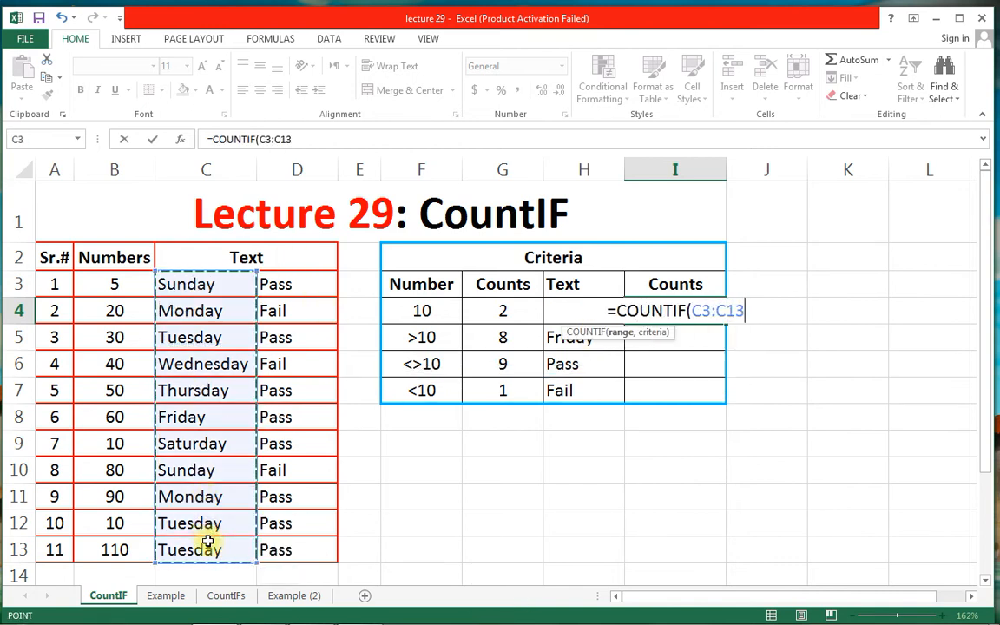
text(,)
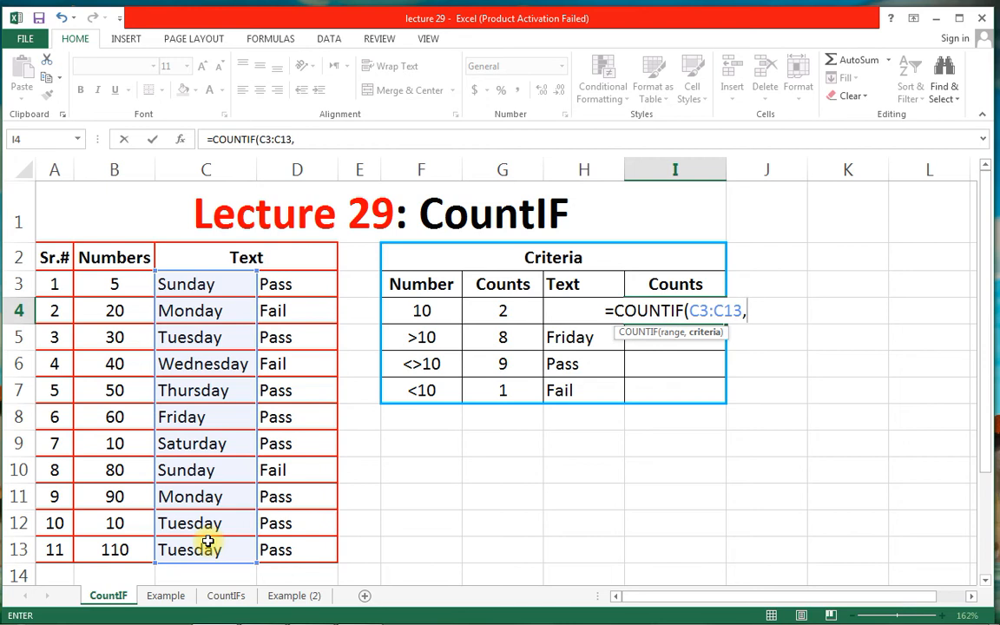
text(")
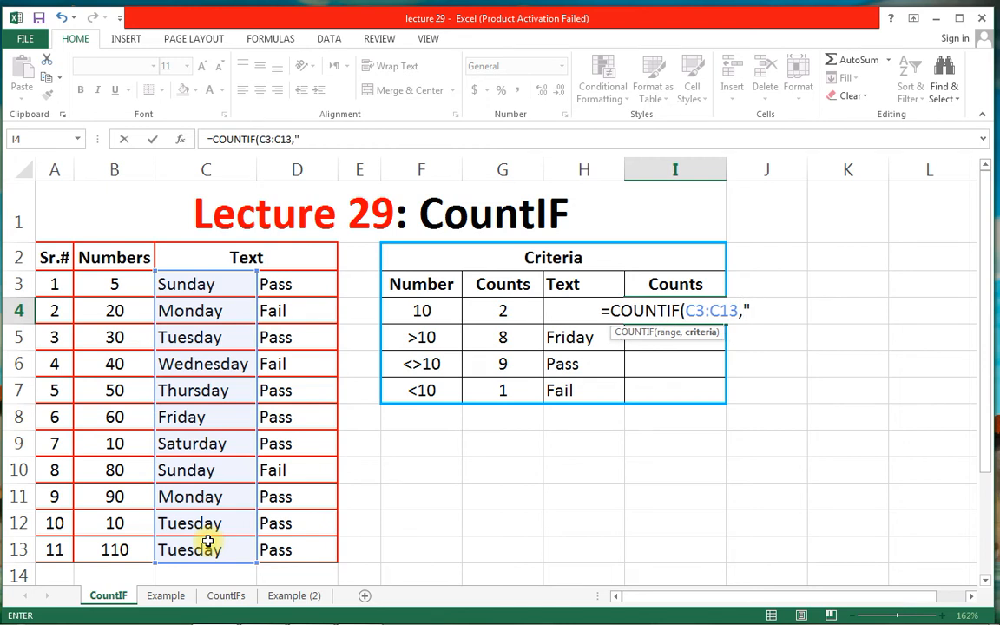
text(Sunday")
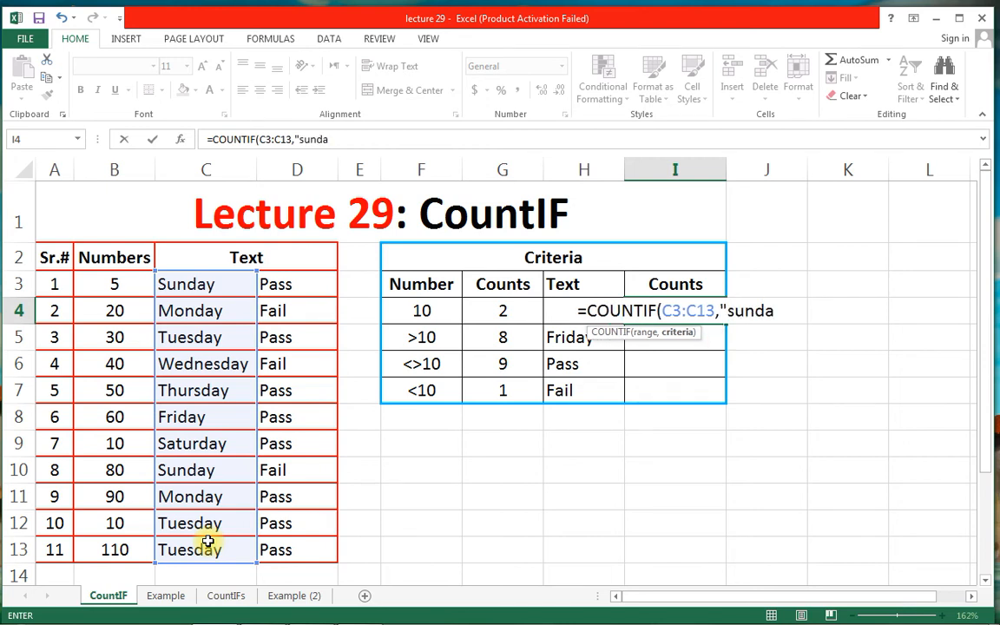
text())
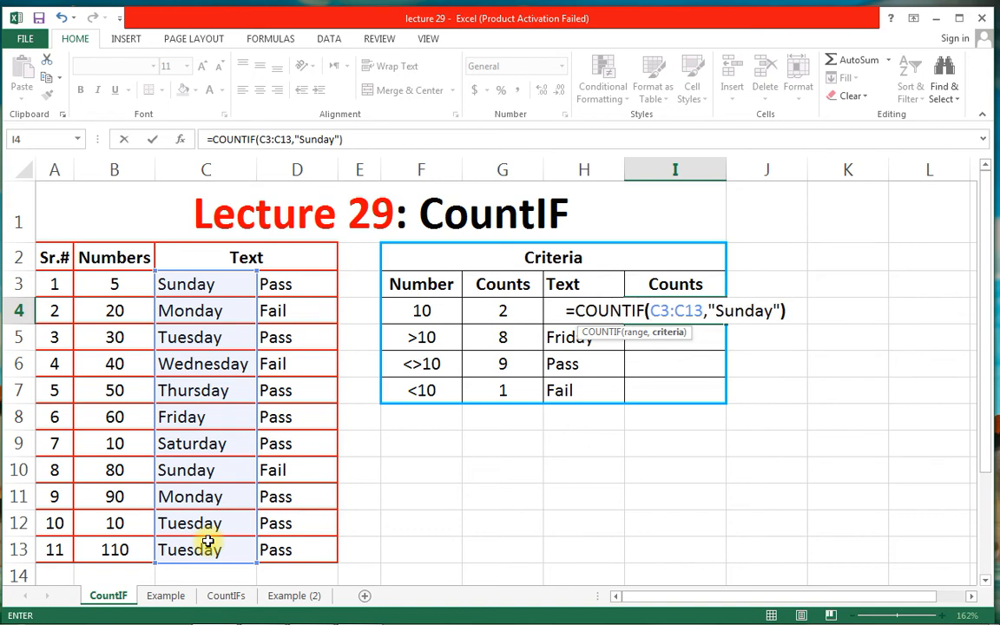
key(Return)
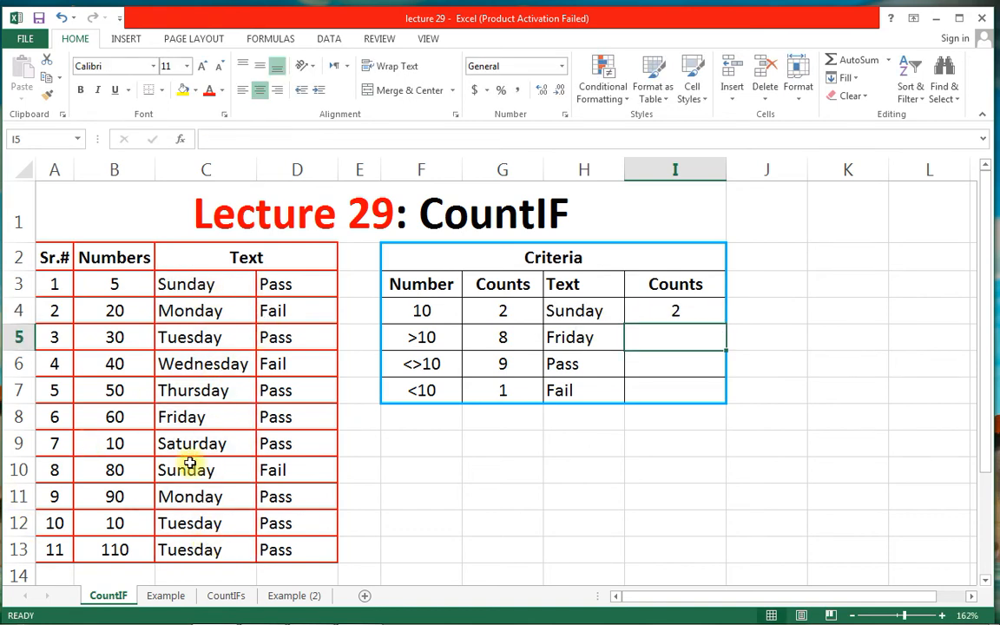
click(196, 286)
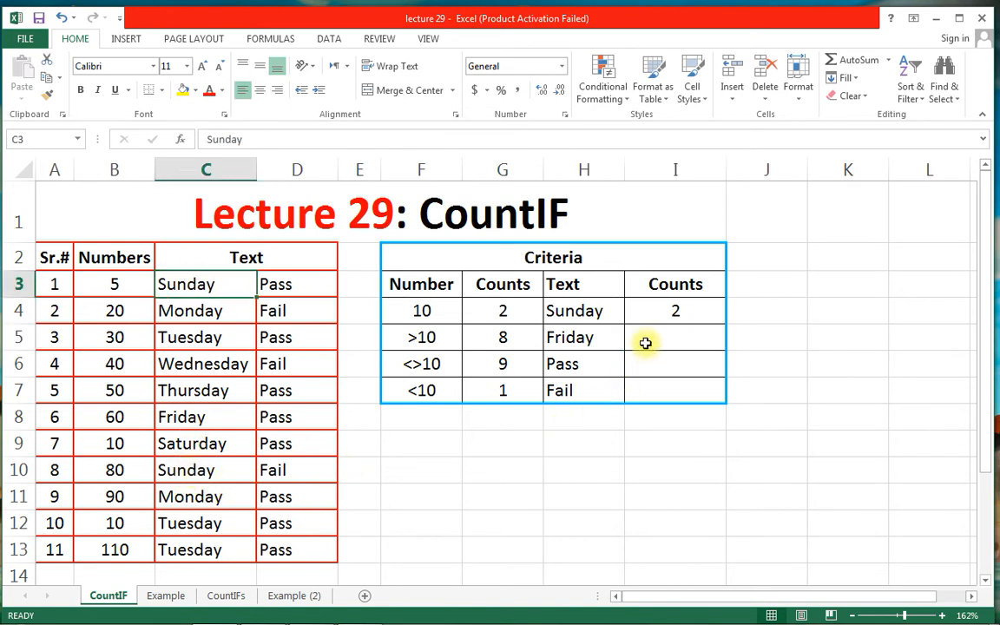
click(590, 339)
click(658, 338)
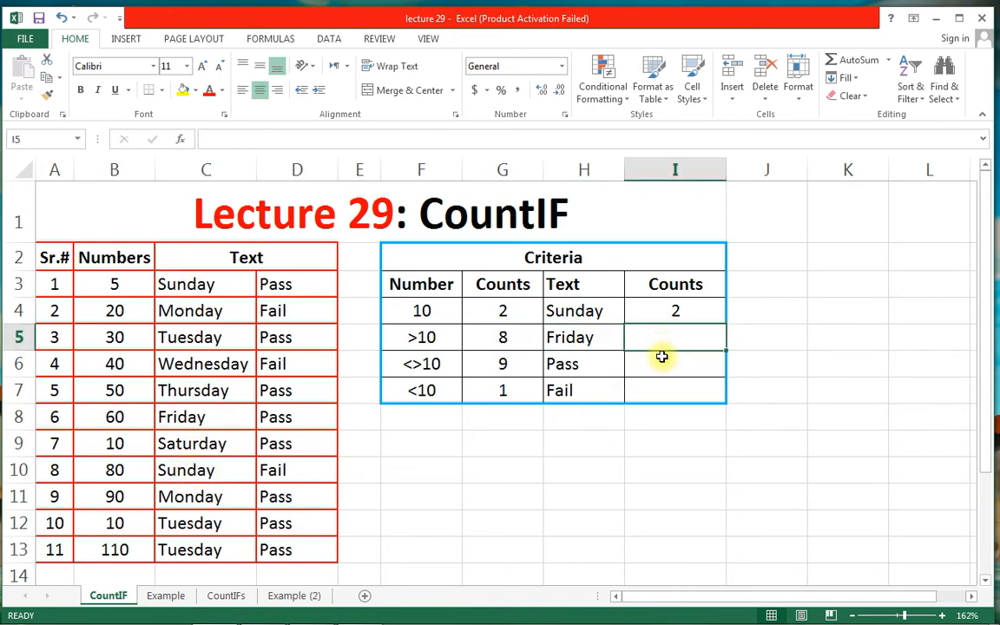
- Enter a COUNTIF formula in cell I6 over range D3:D13, using the Pass criterion cell H6 as the condition
click(660, 365)
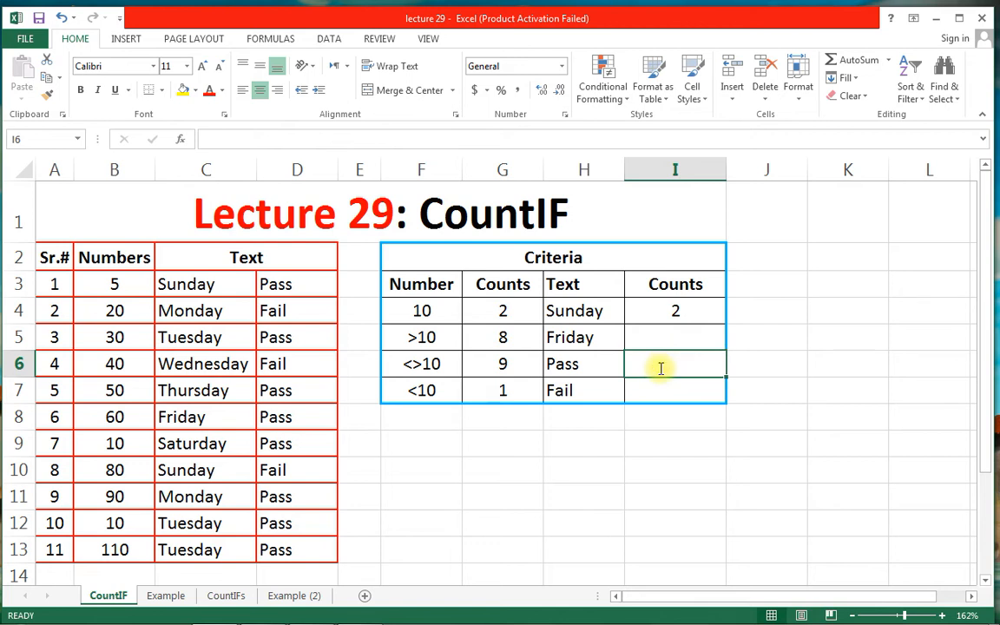
text(=c)
key(BackSpace)
key(alt)
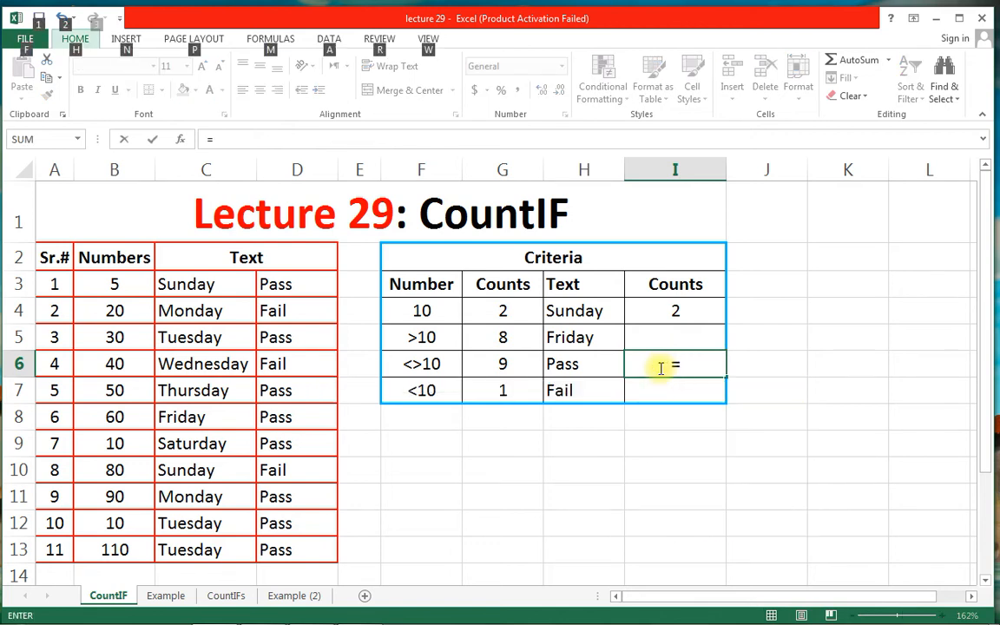
key(o)
click(661, 369)
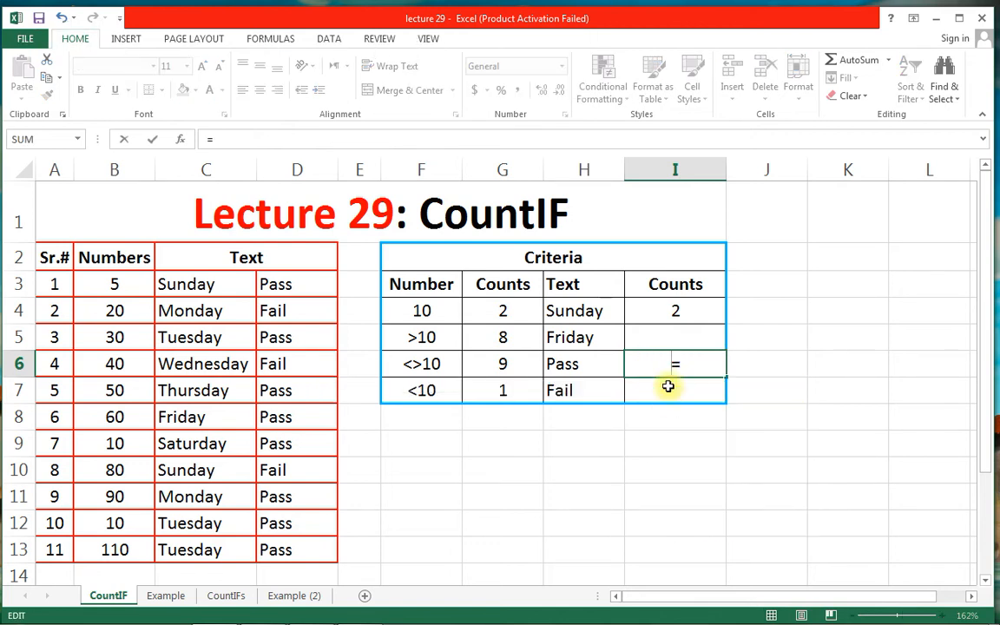
click(685, 369)
text(coun)
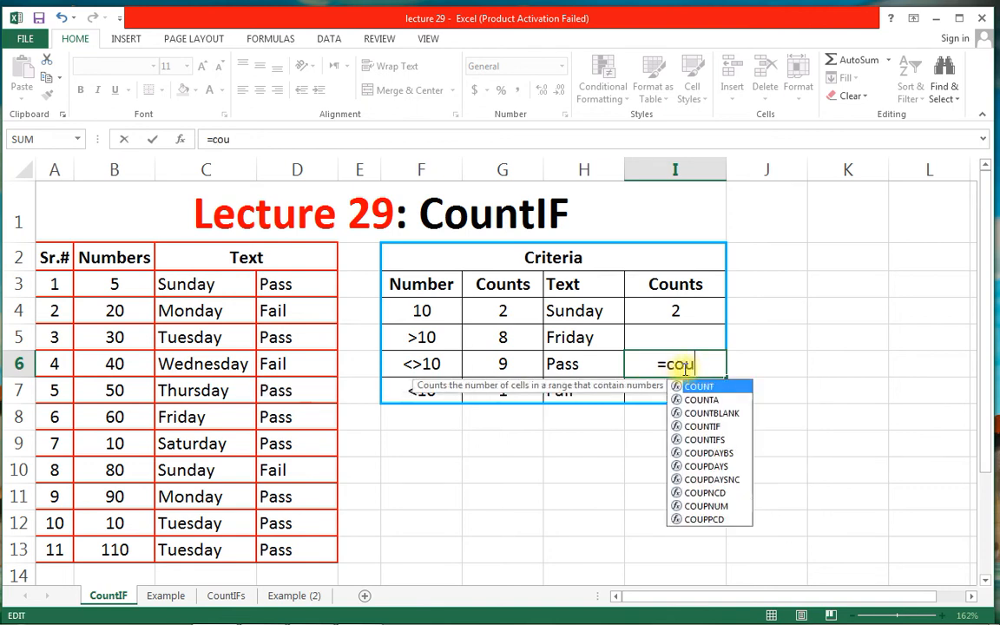
key(Down)
key(Down)
key(Down)
key(Tab)
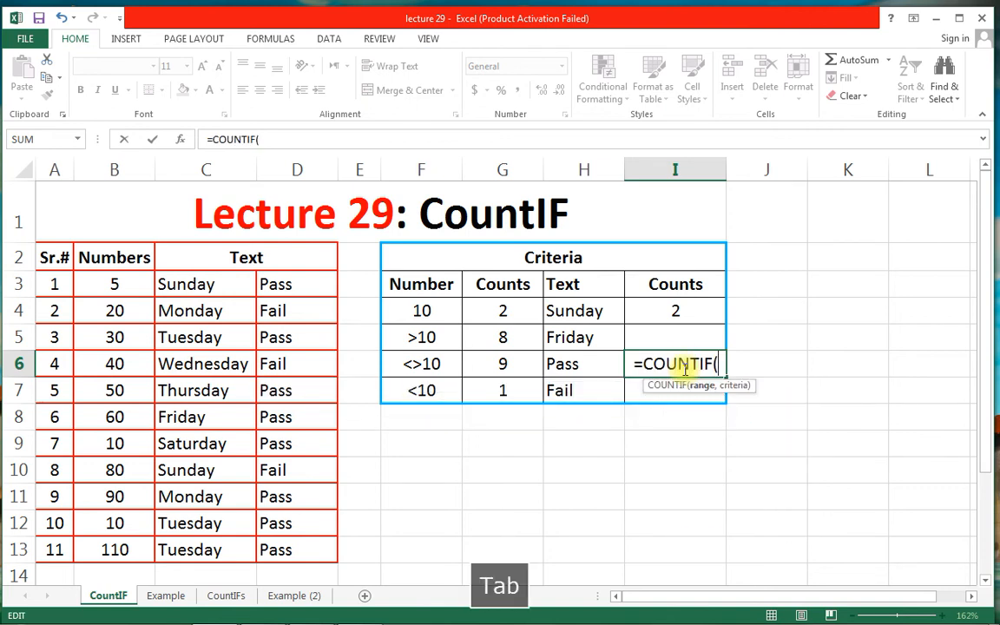
drag(301, 283, 296, 550)
text(,)
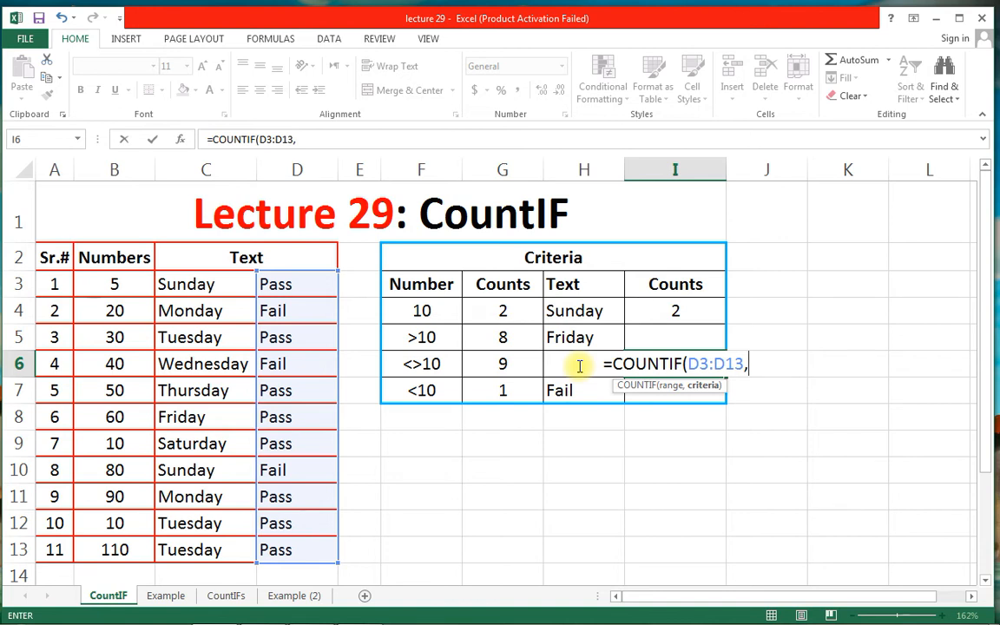
text(h6)
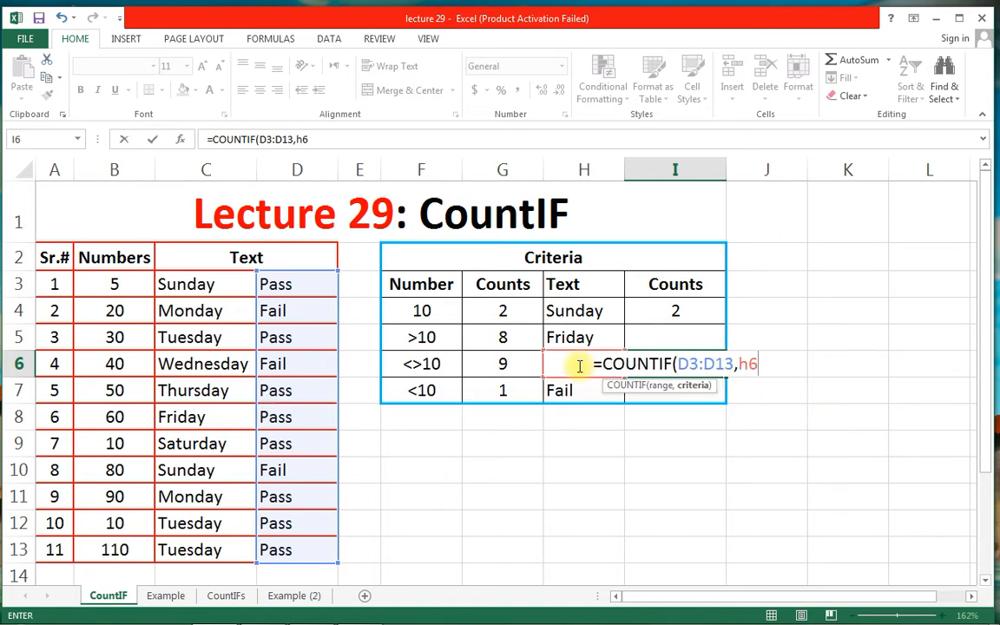
key(Return)
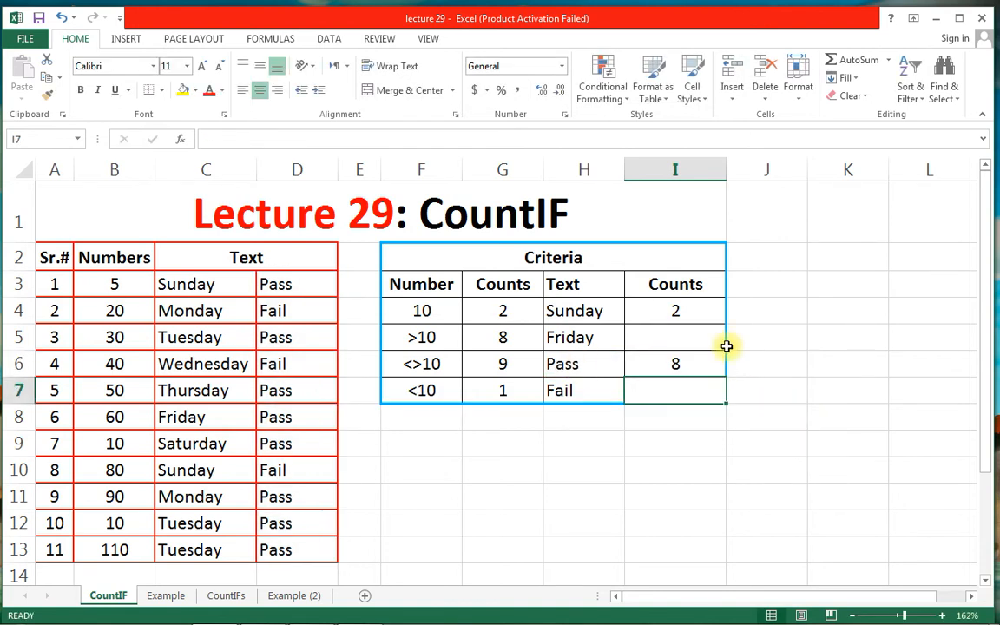
click(673, 364)
drag(283, 287, 318, 545)
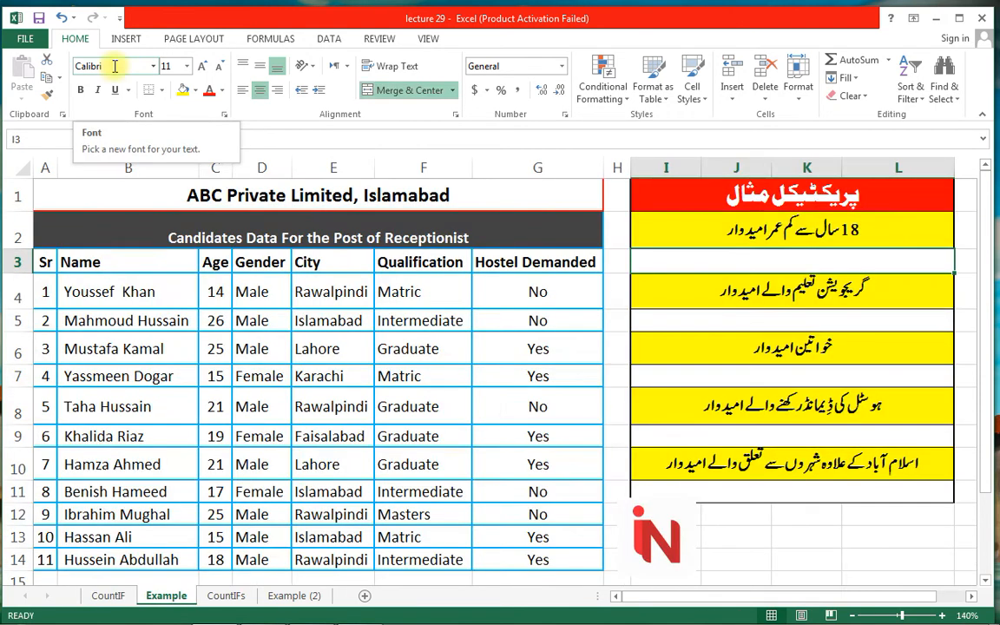
- Enter =COUNTIF(C4:C14,"<18") in cell I3 to count the candidates younger than 18
key(F9)
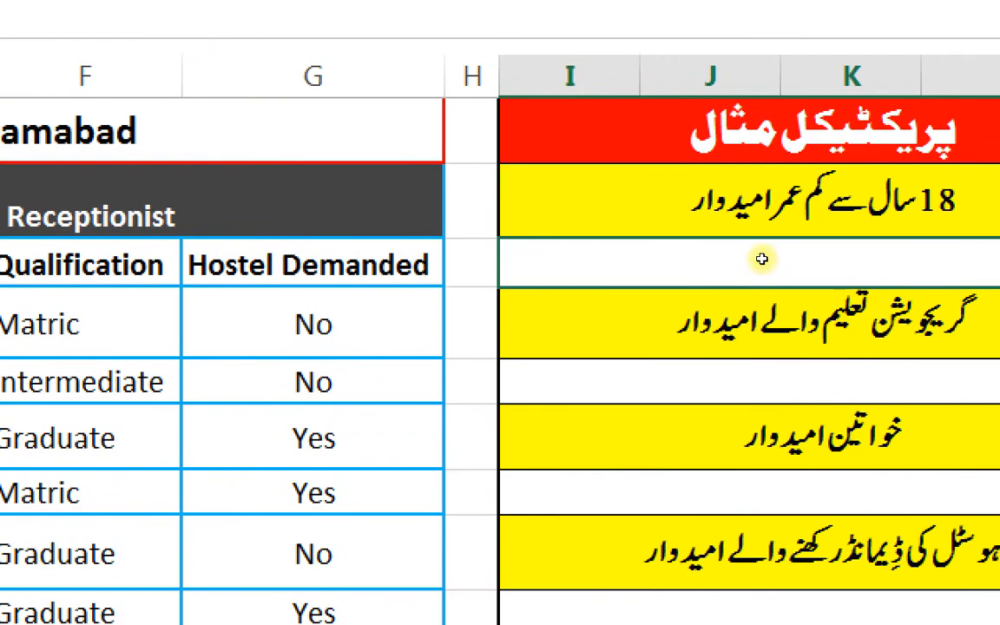
text(=coun)
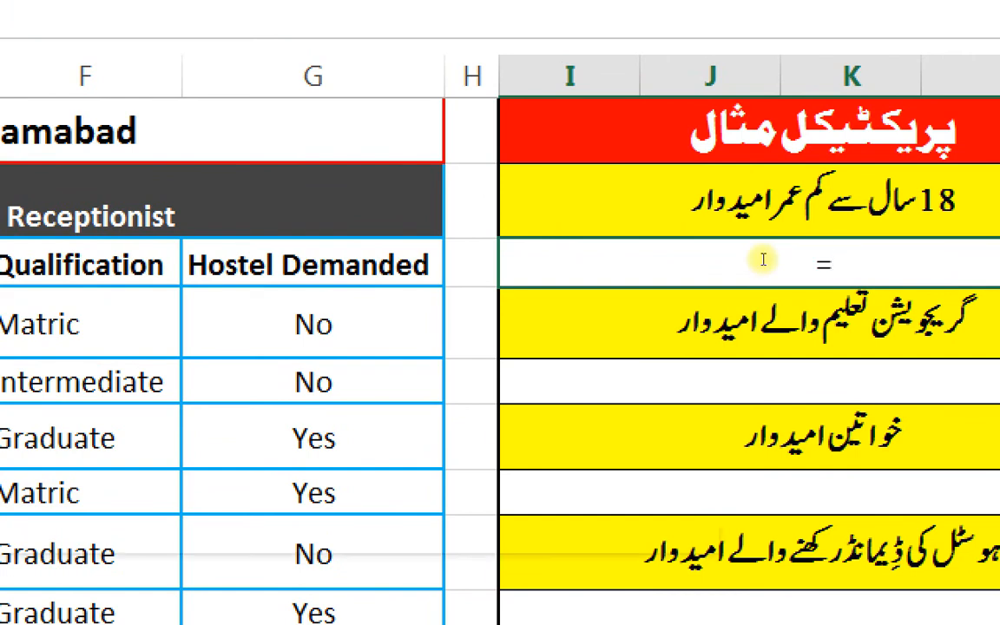
key(Down)
key(Down)
key(Tab)
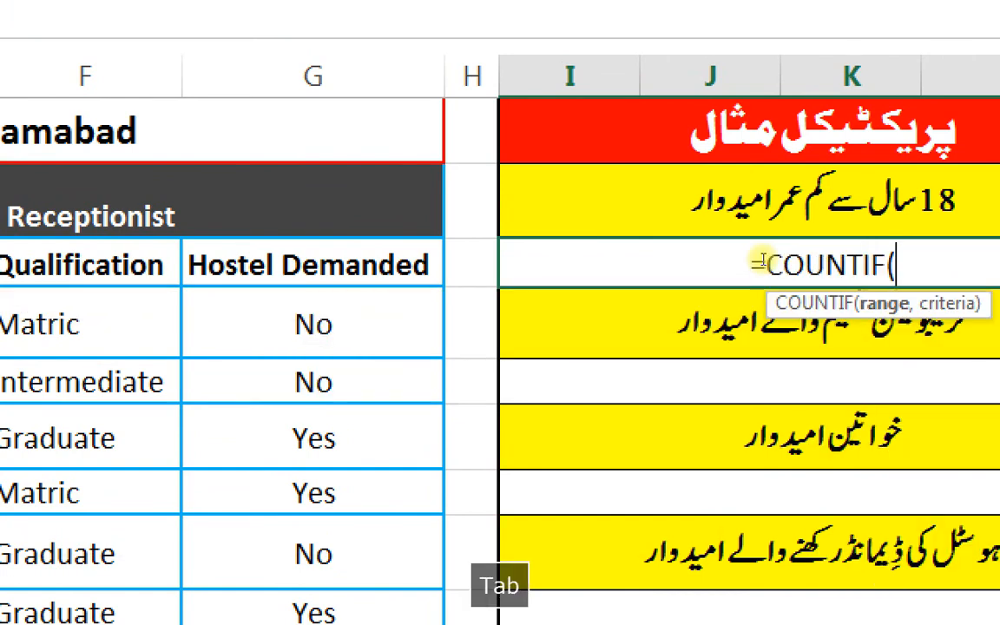
key(alt+minus)
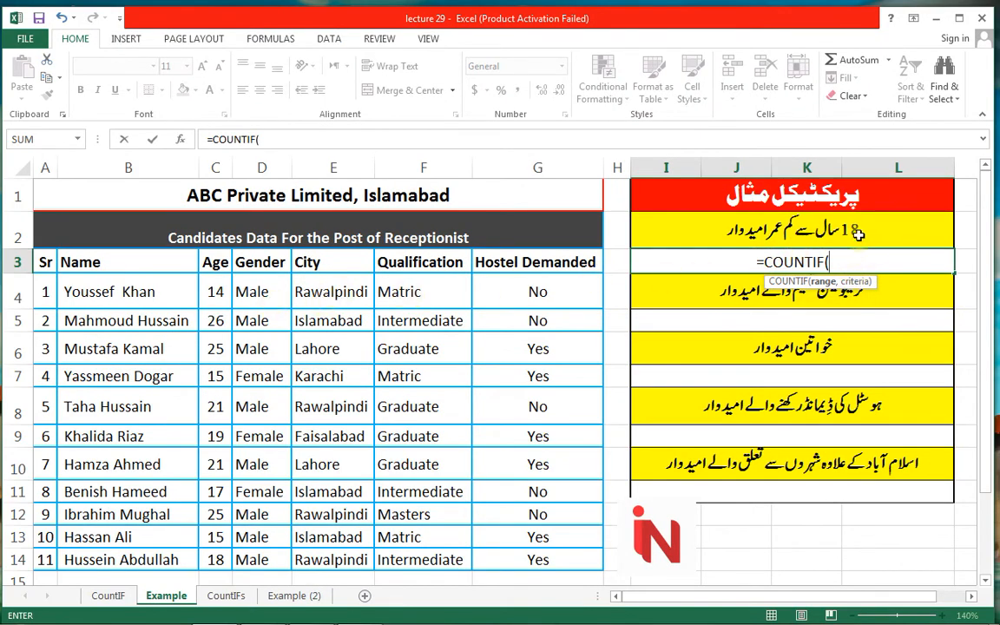
drag(224, 296, 201, 556)
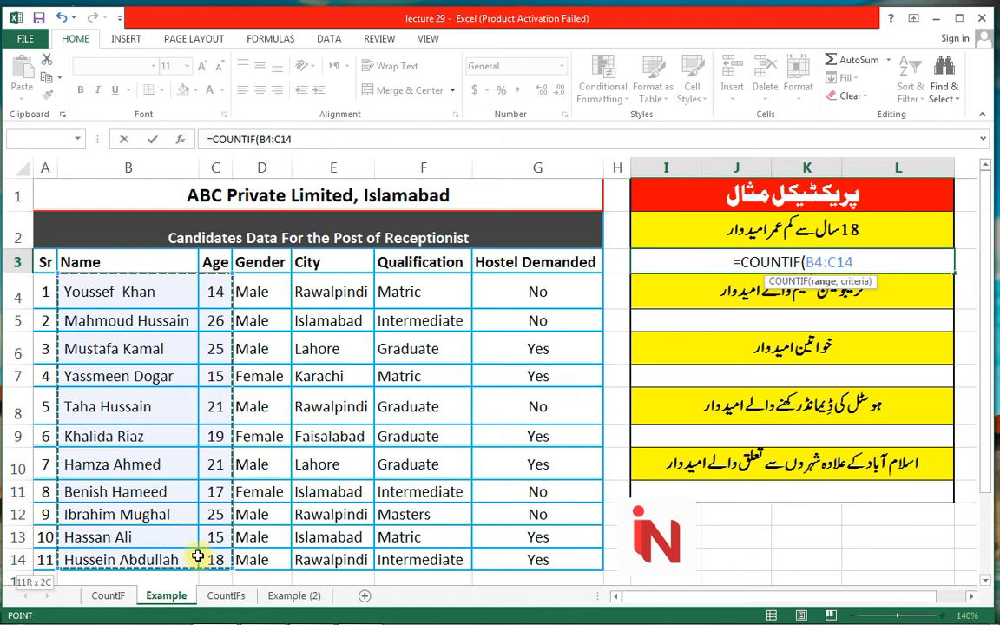
text(,)
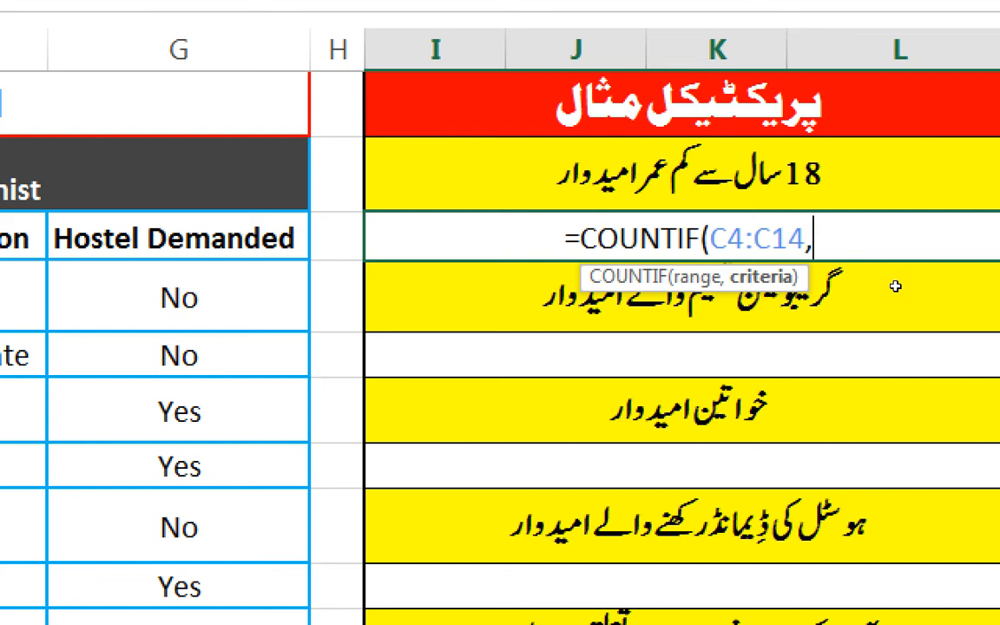
text("<)
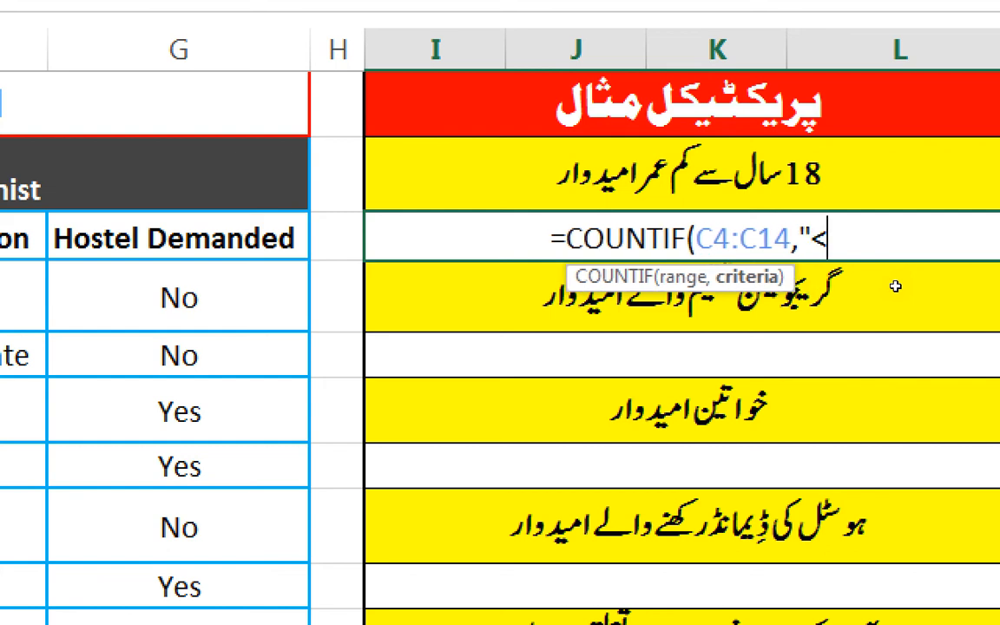
text(18")
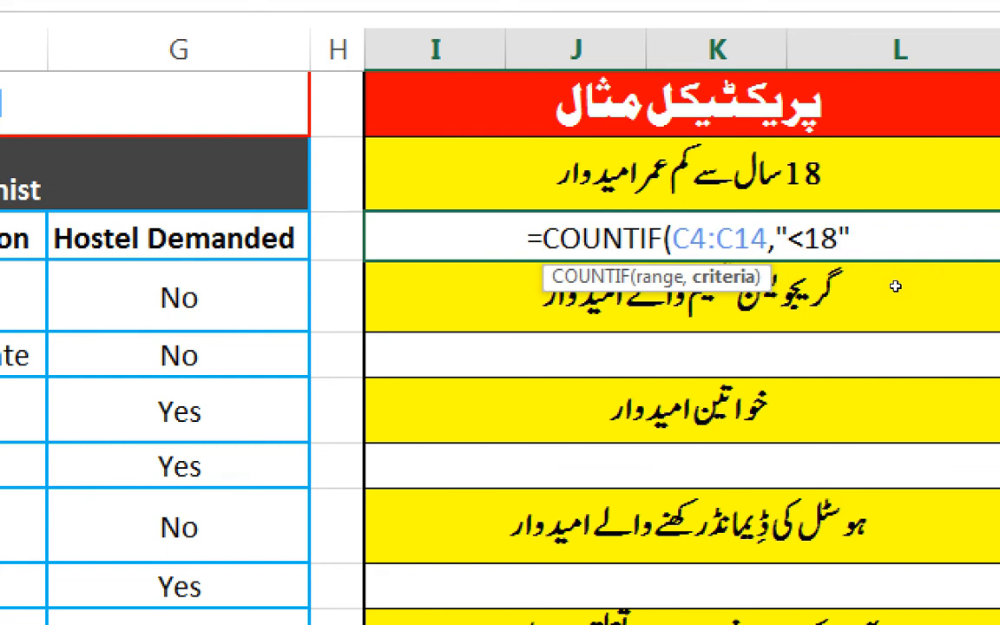
text(_)
key(BackSpace)
text())
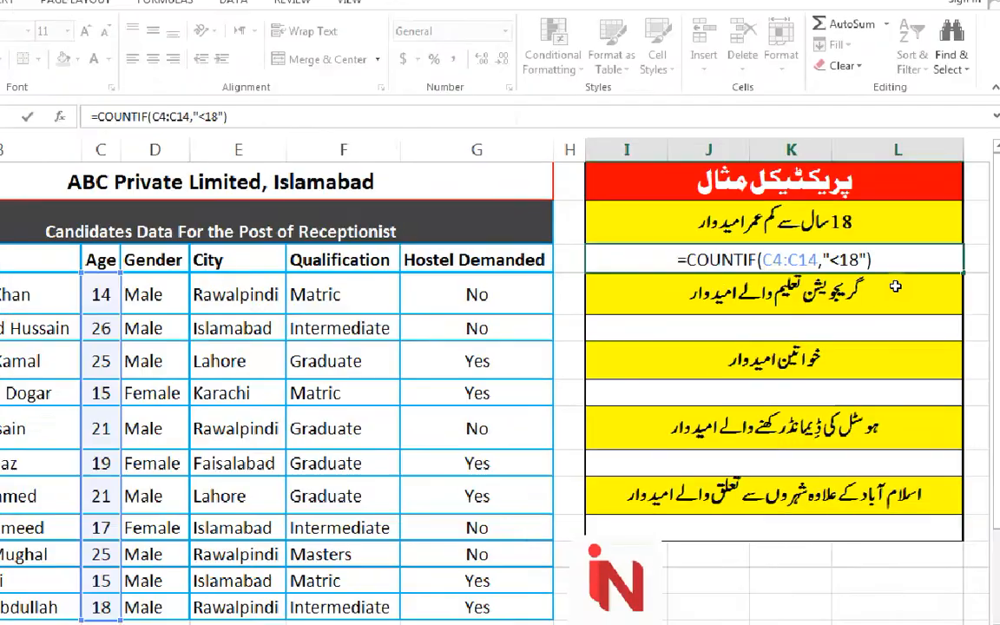
key(Return)
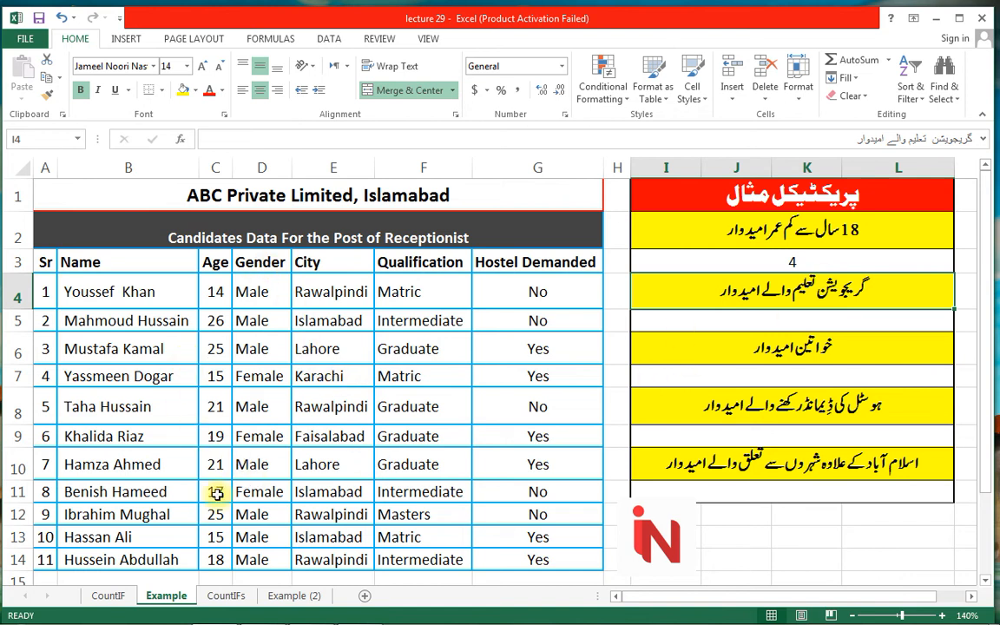
- Enter =COUNTIF(F4:F14,"graduate") in cell I5 to count the candidates with a Graduate qualification
click(804, 316)
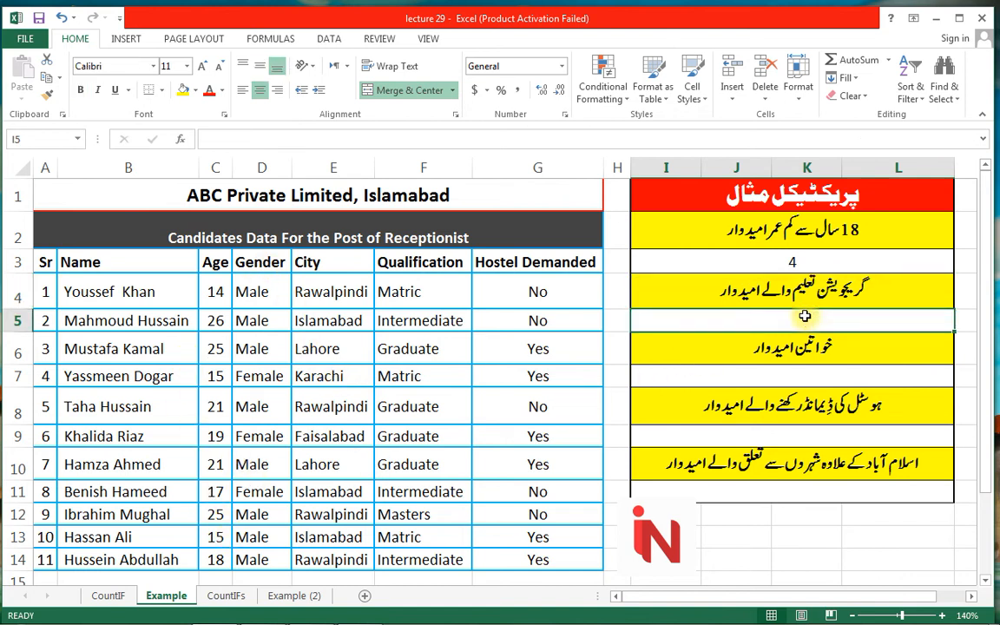
text(=cp)
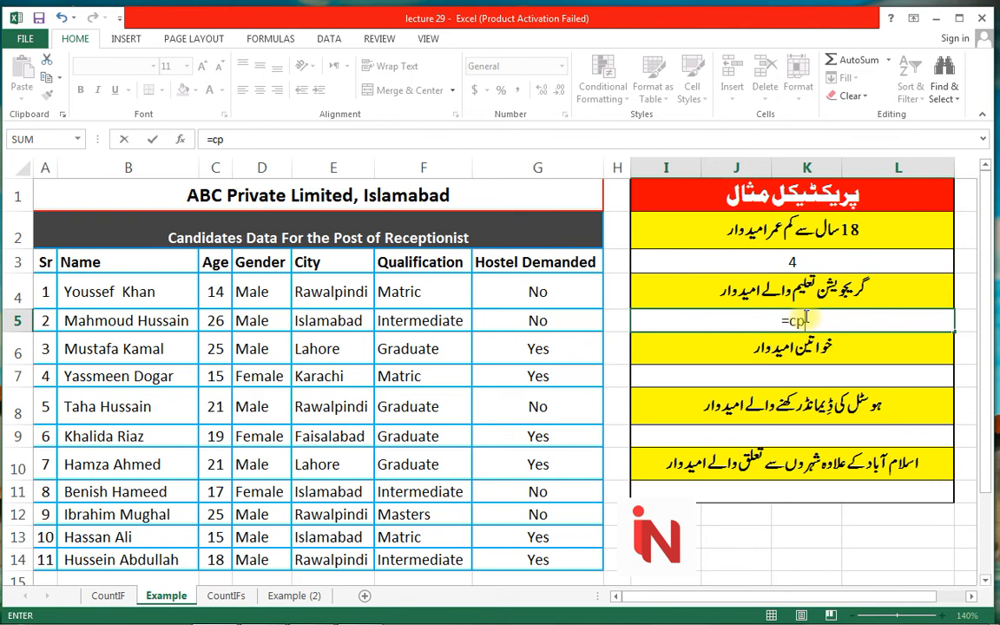
text(oun)
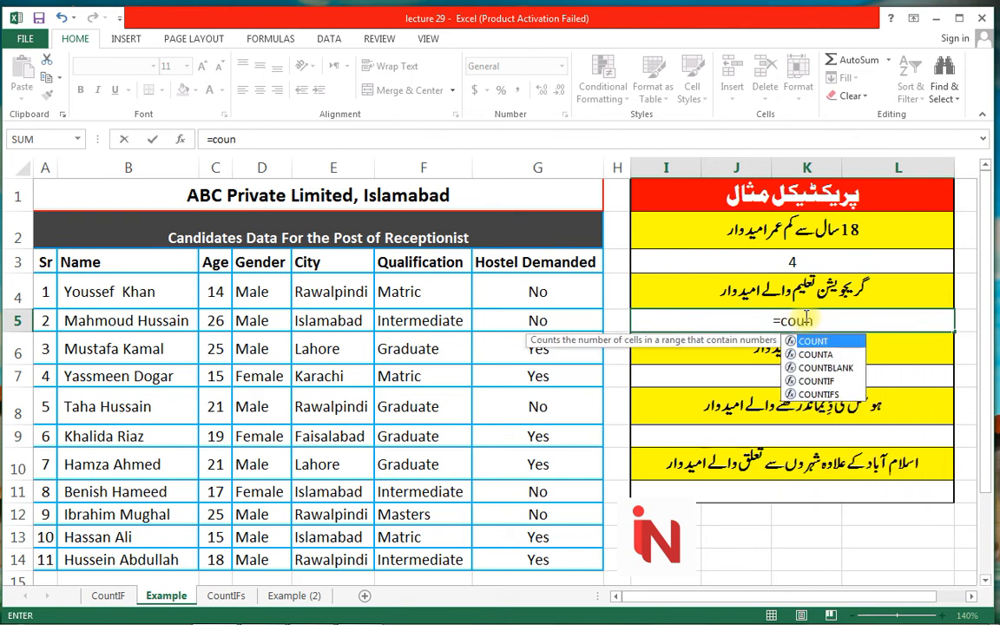
key(Down)
key(Down)
key(Down)
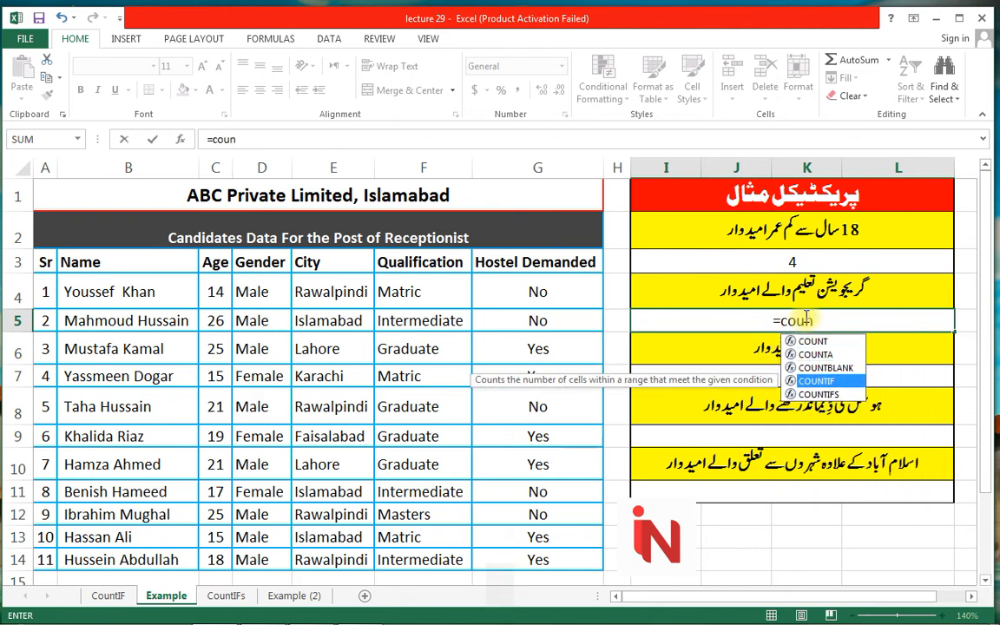
key(Tab)
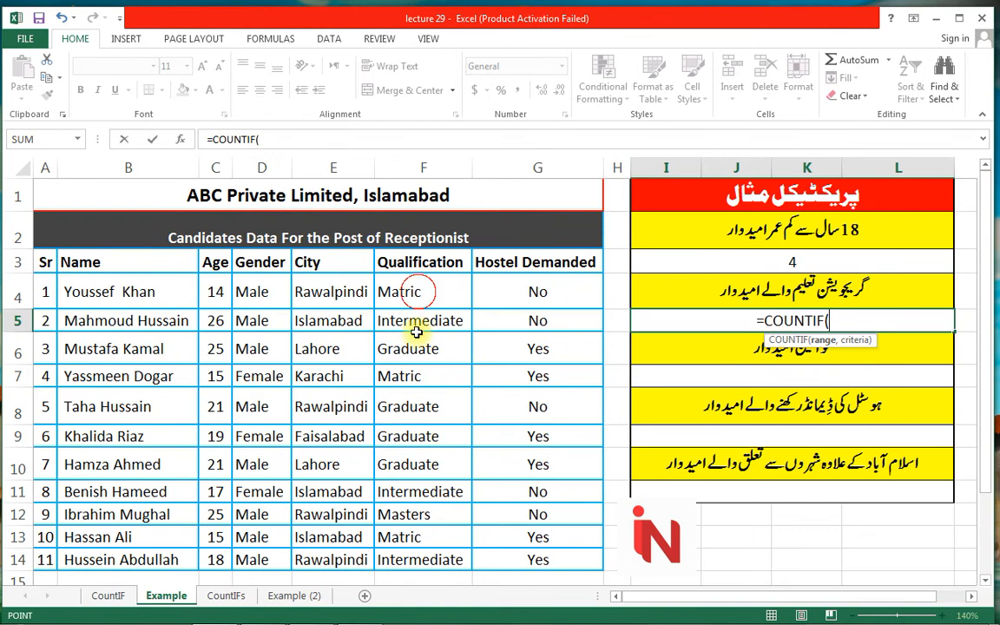
drag(399, 291, 415, 558)
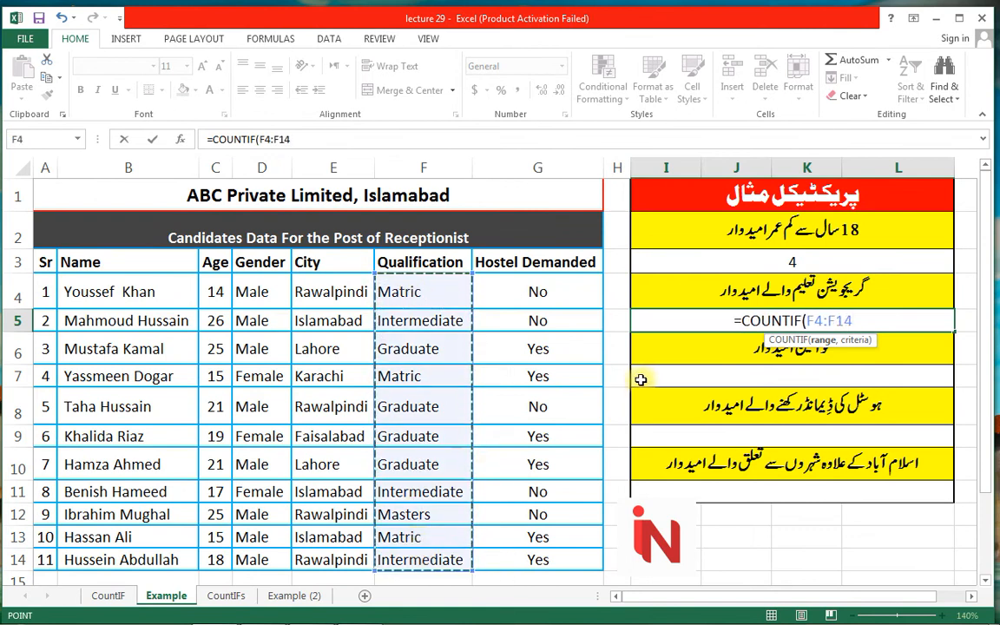
text(,)
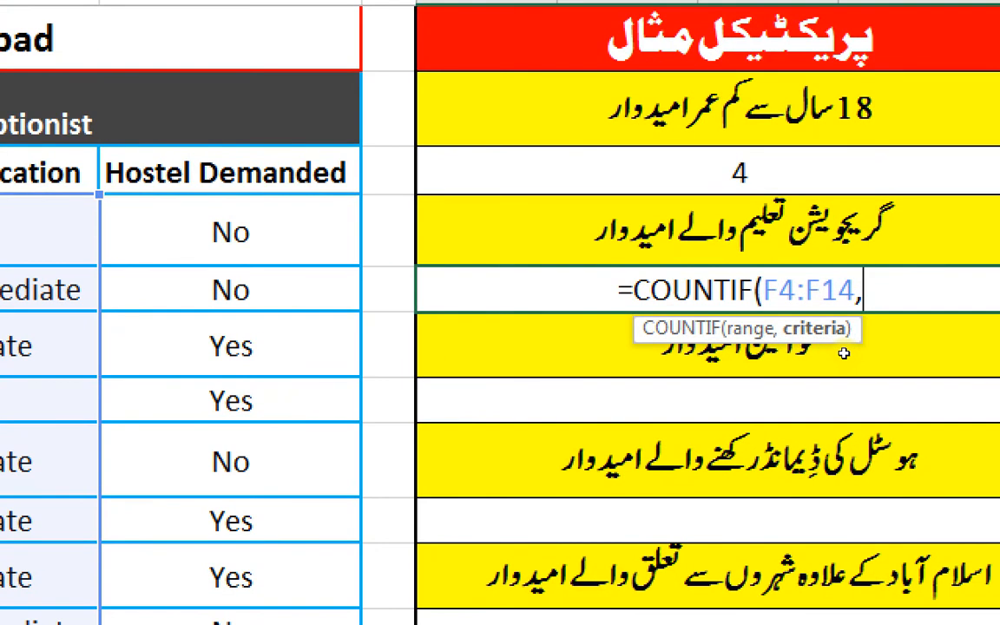
text("grad)
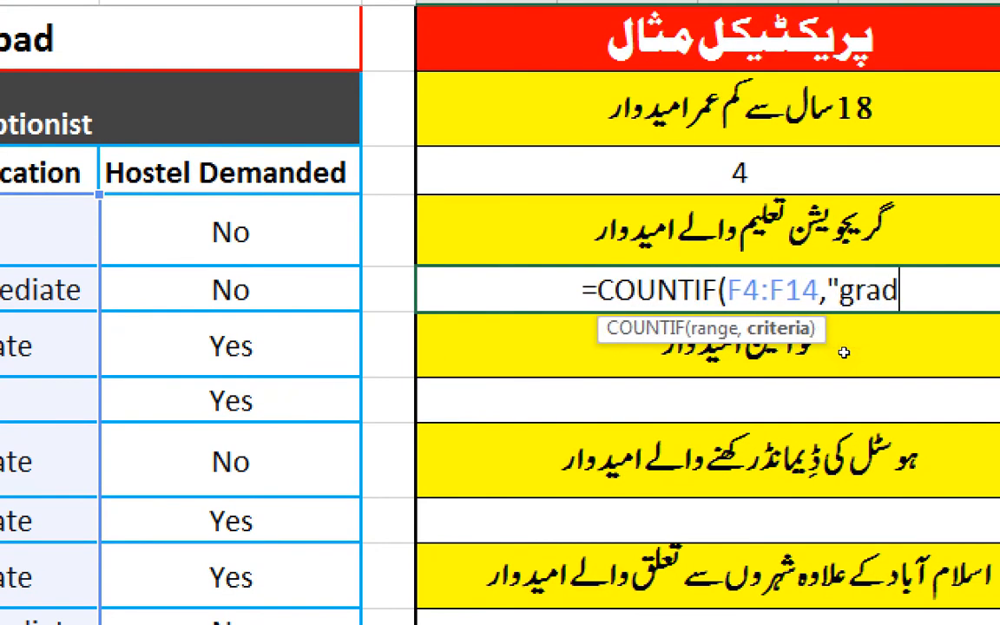
text(uat)
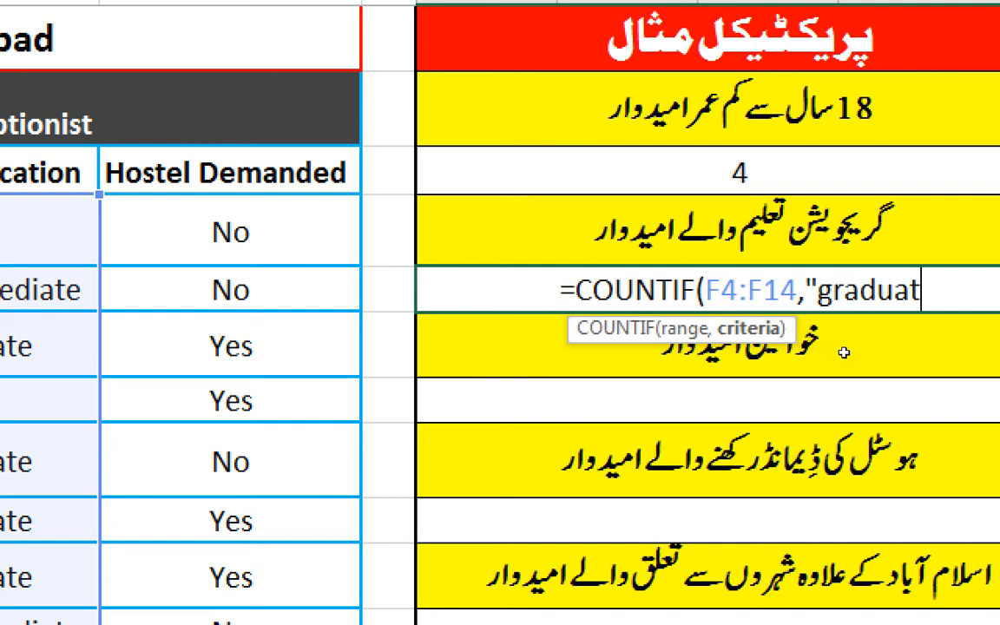
text(e"))
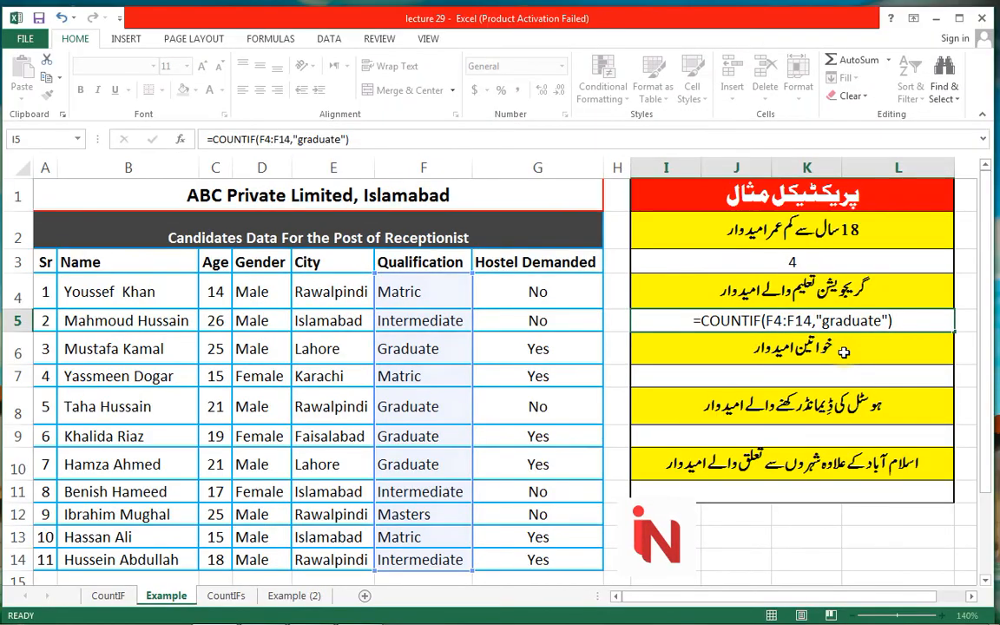
key(Return)
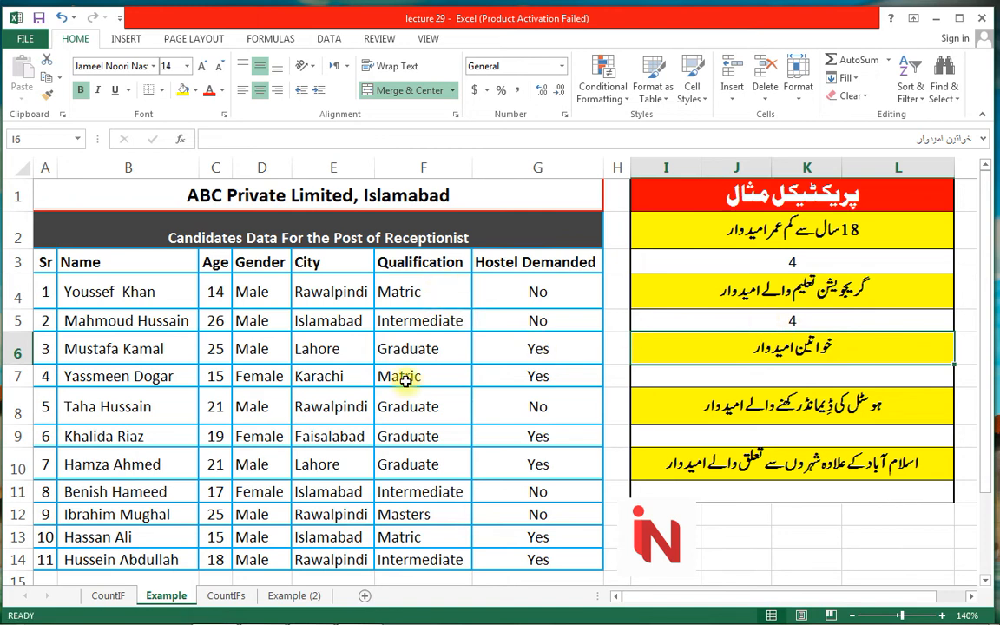
- Enter =COUNTIF(D4:D14,"female") in cell I7 to count the female candidates, and check the Female entries in the Gender column
click(805, 372)
text(=)
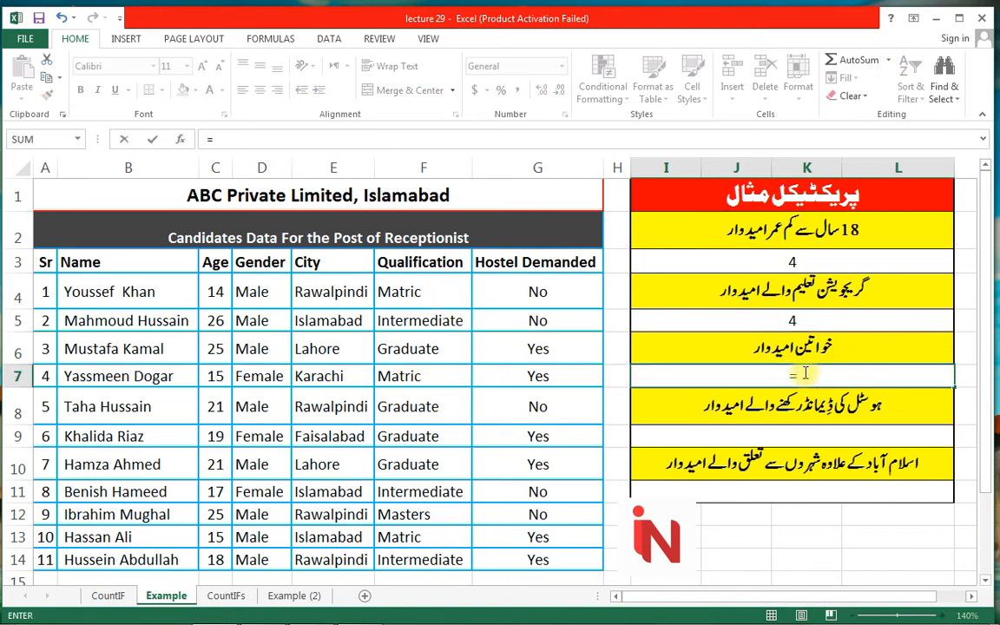
text(cp)
key(BackSpace)
key(BackSpace)
key(BackSpace)
text(ou)
key(Down)
key(Down)
key(Down)
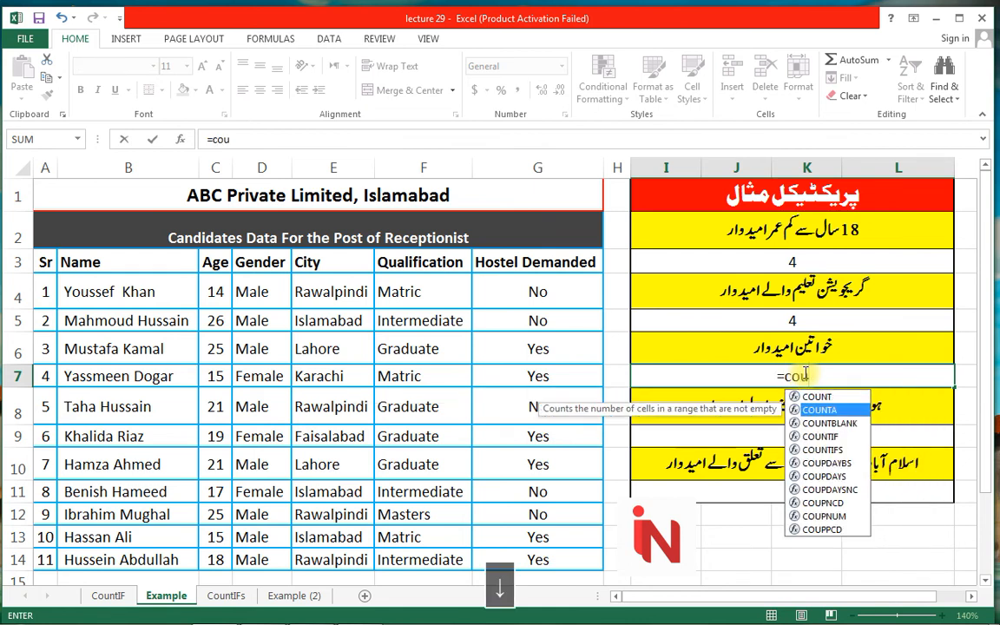
key(Tab)
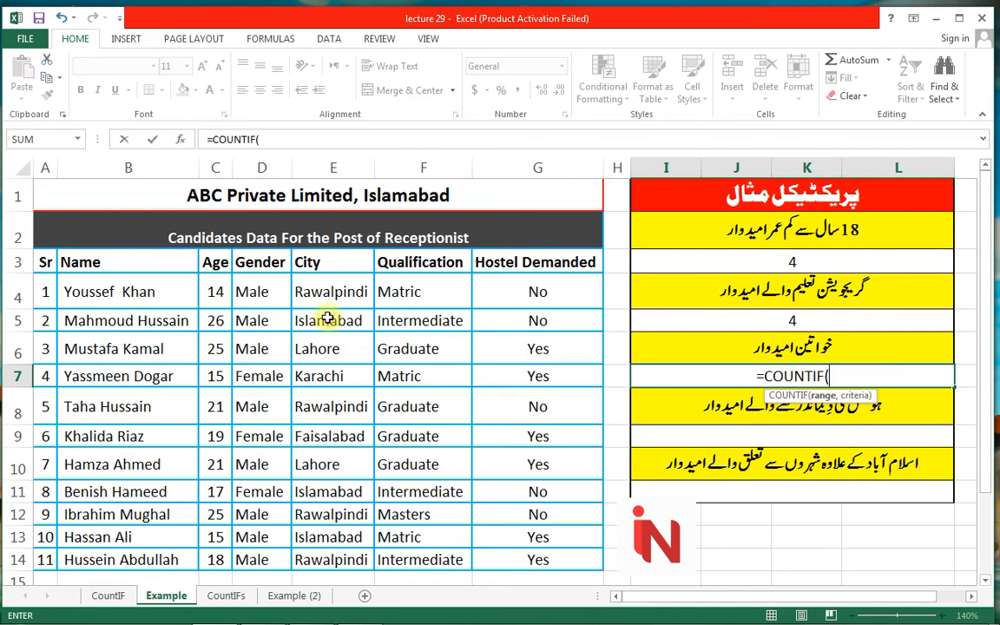
click(263, 290)
drag(257, 348, 263, 555)
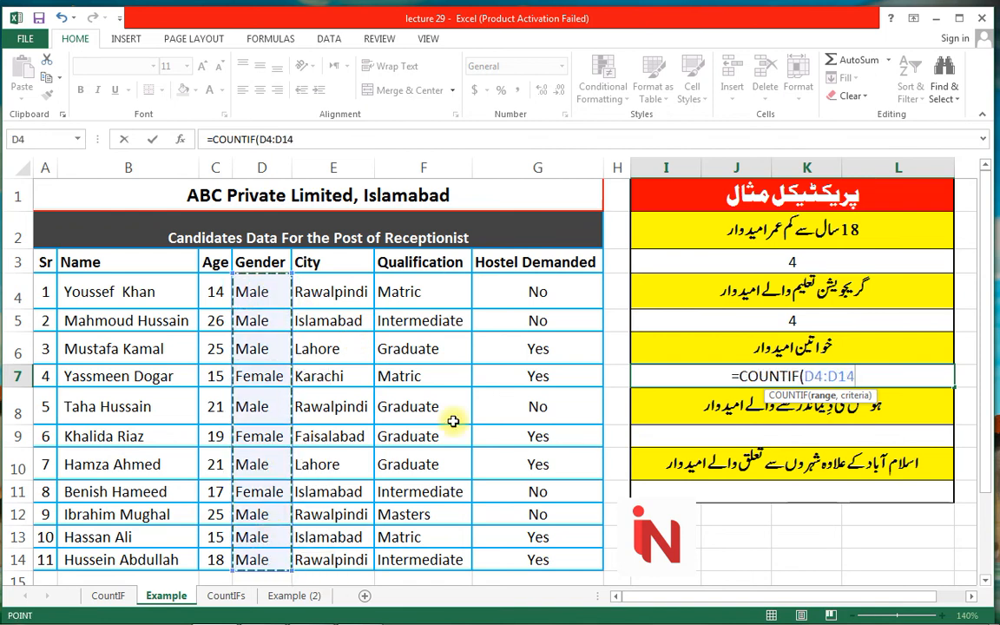
text(,)
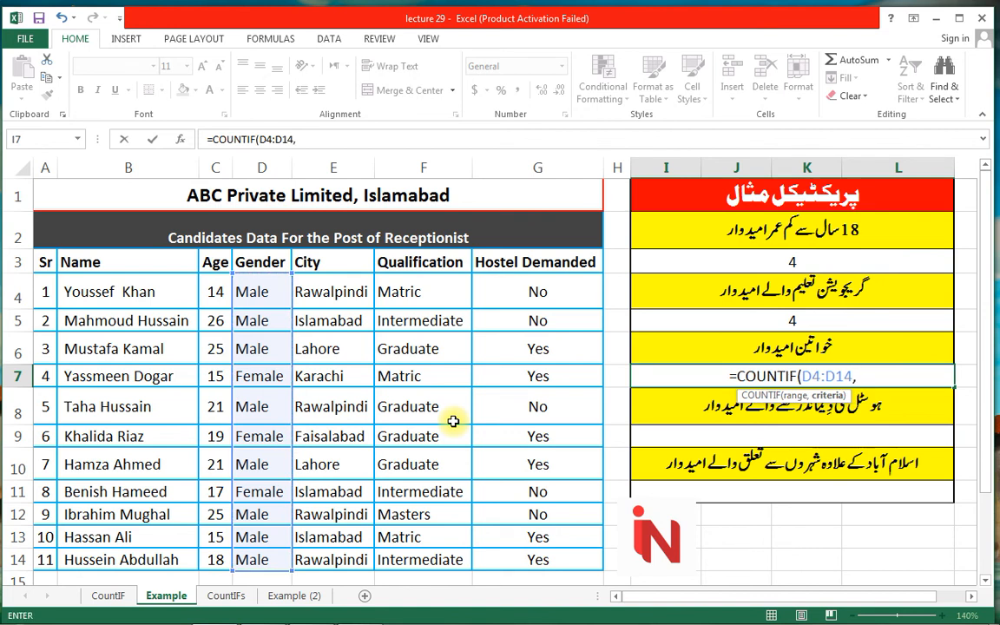
text("female")
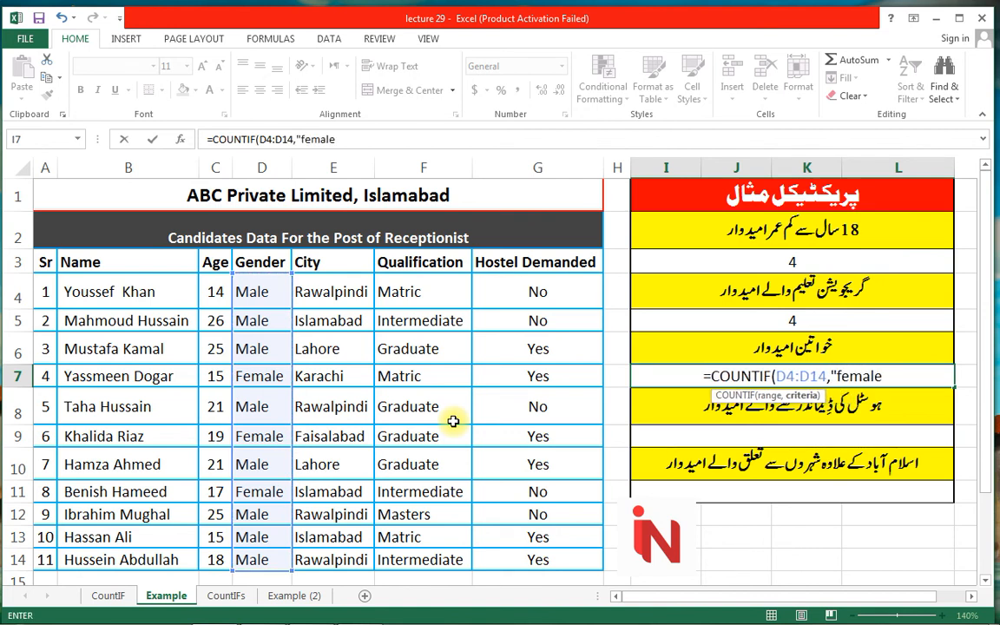
text())
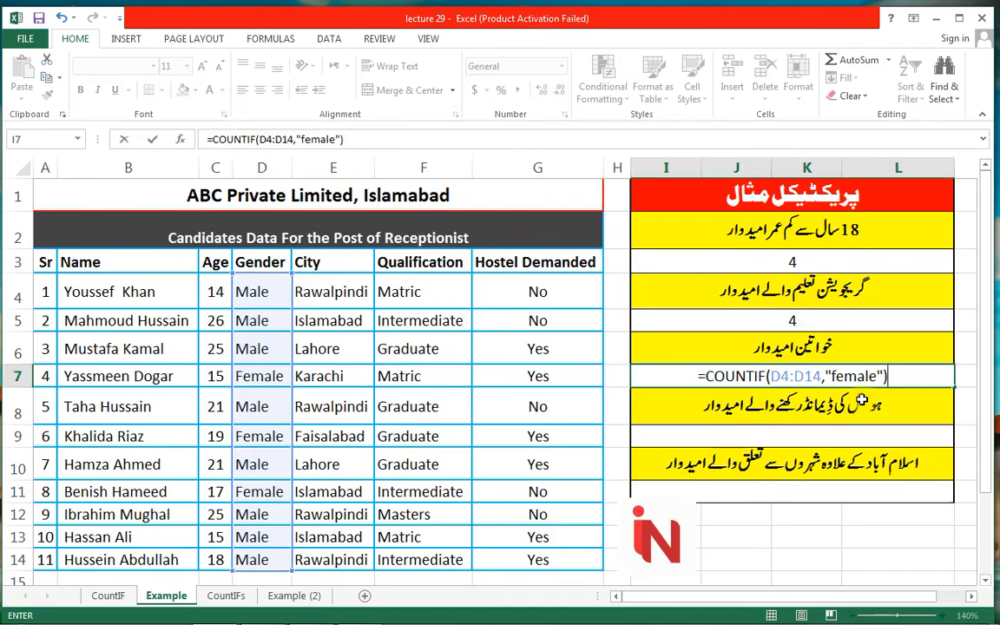
key(Return)
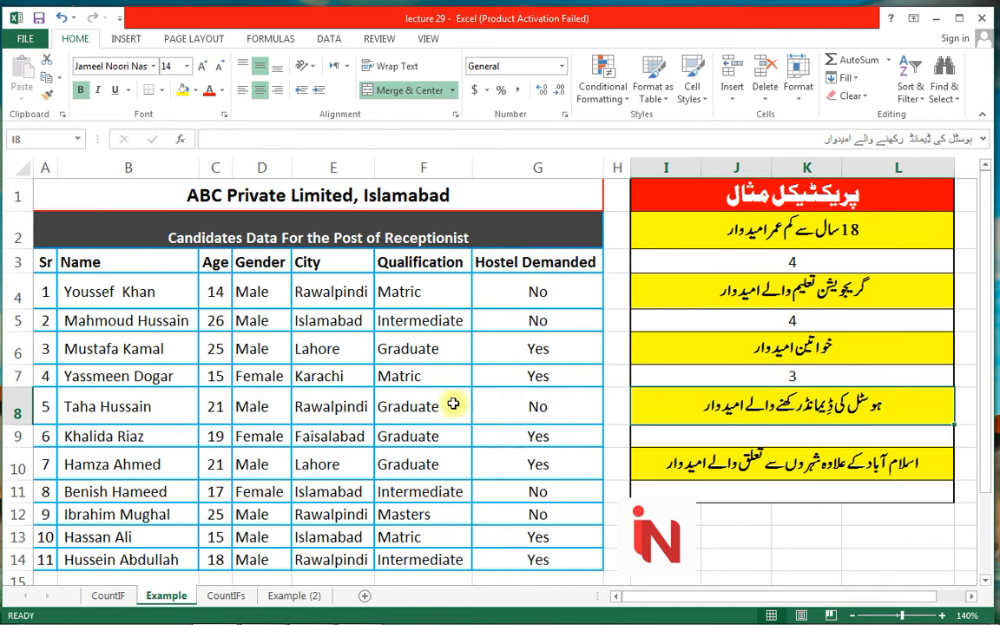
click(262, 373)
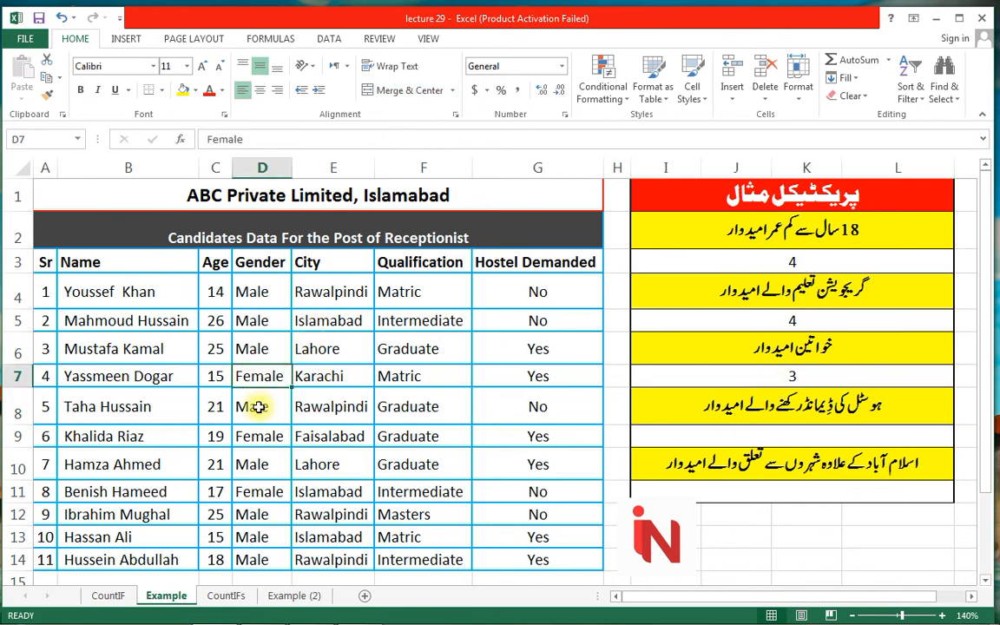
click(263, 493)
- Enter =COUNTIF(G4:G14,"yes") in cell I9 to count the candidates who demanded a hostel
click(753, 438)
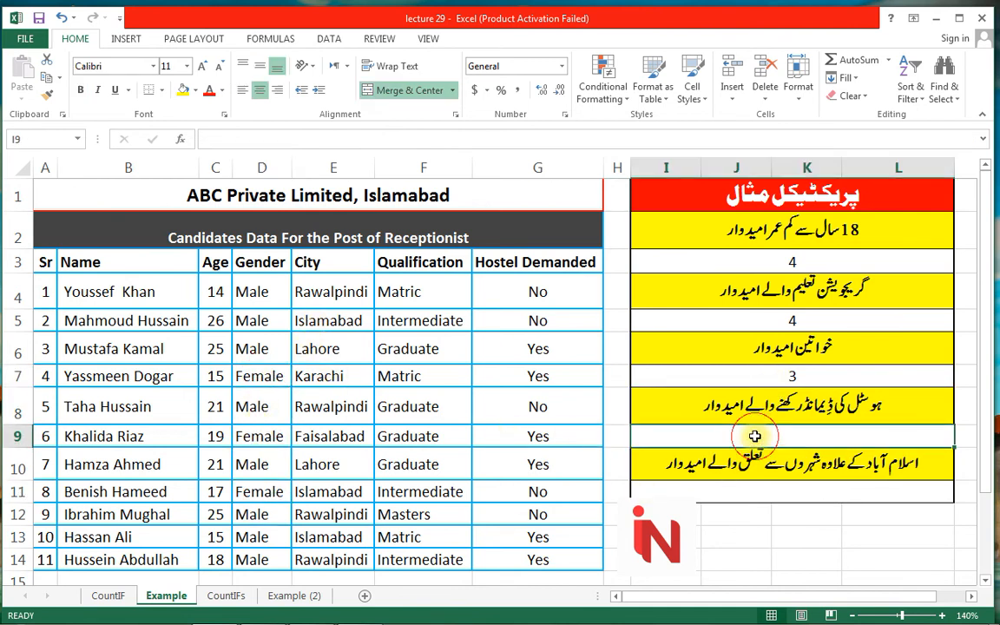
text(=coun)
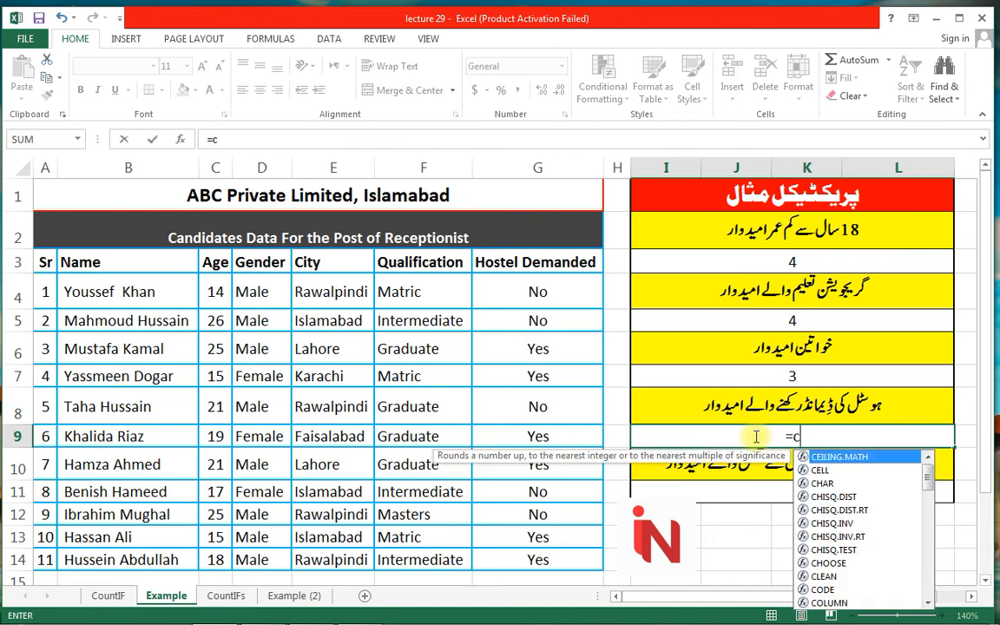
key(Down)
key(Down)
key(Down)
key(Tab)
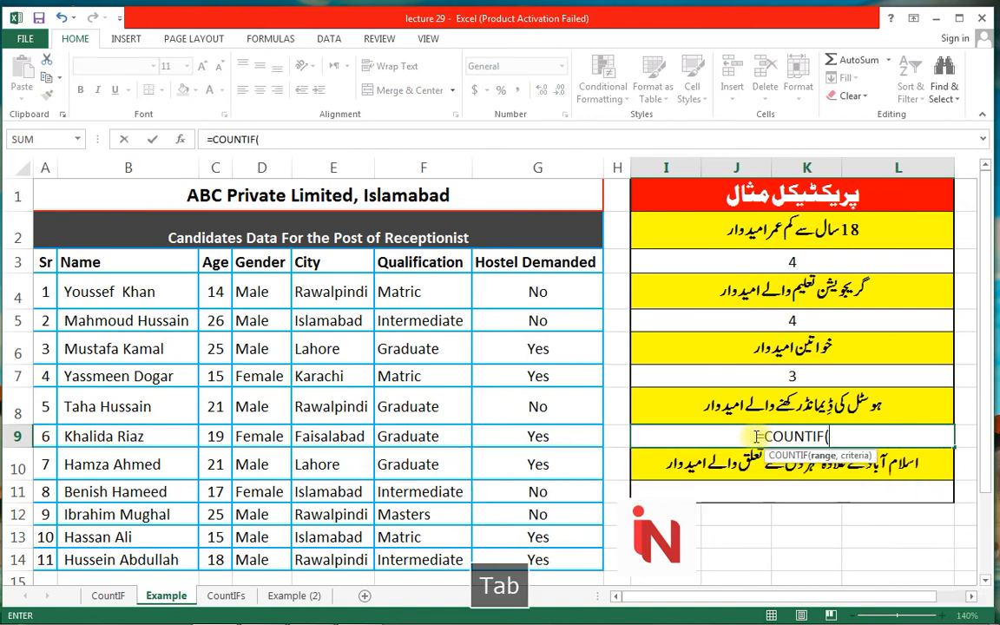
drag(482, 292, 516, 549)
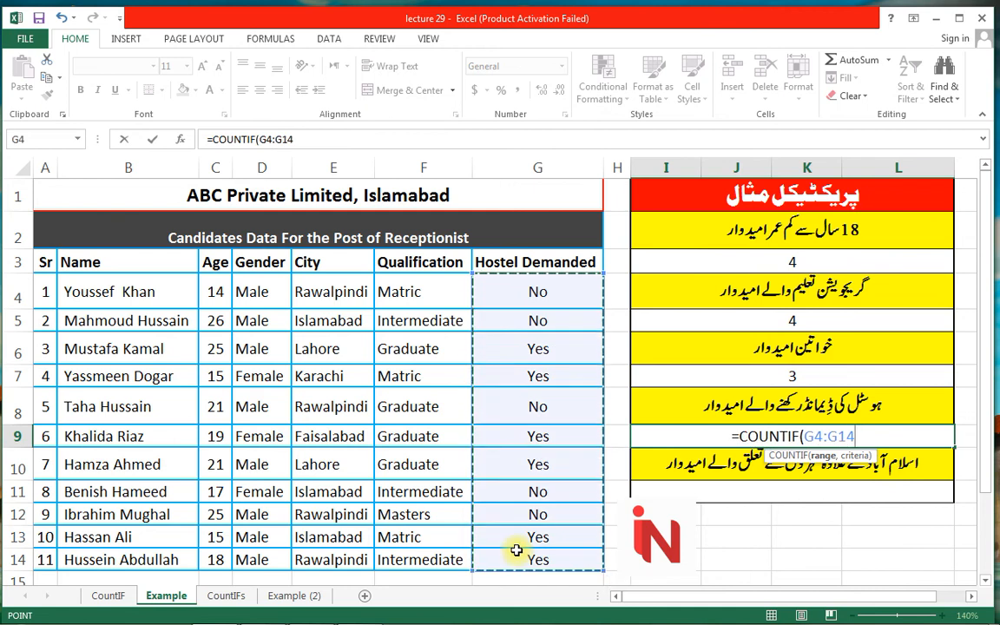
text(,")
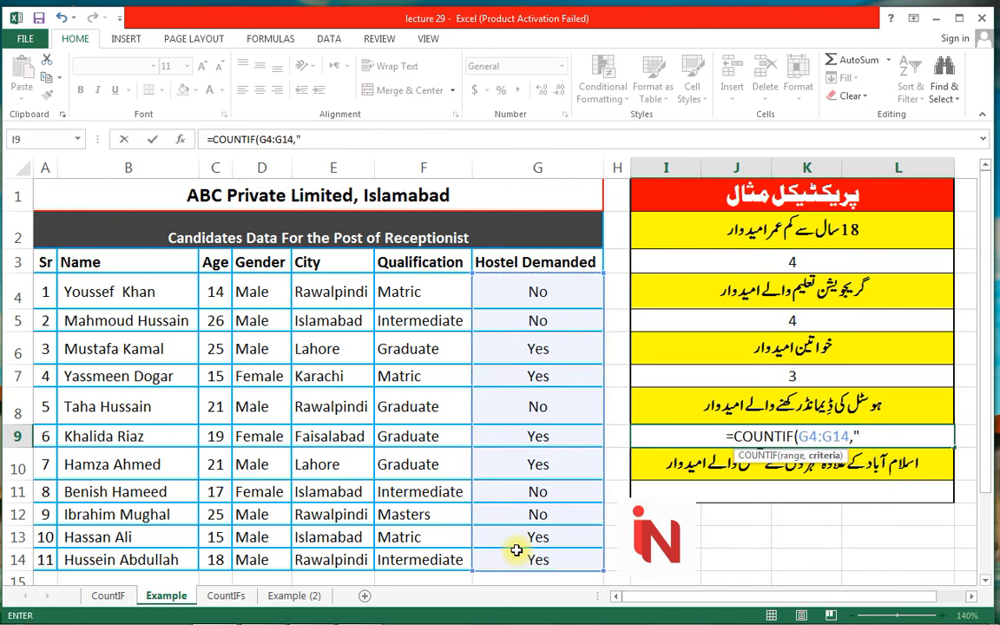
text(yes)
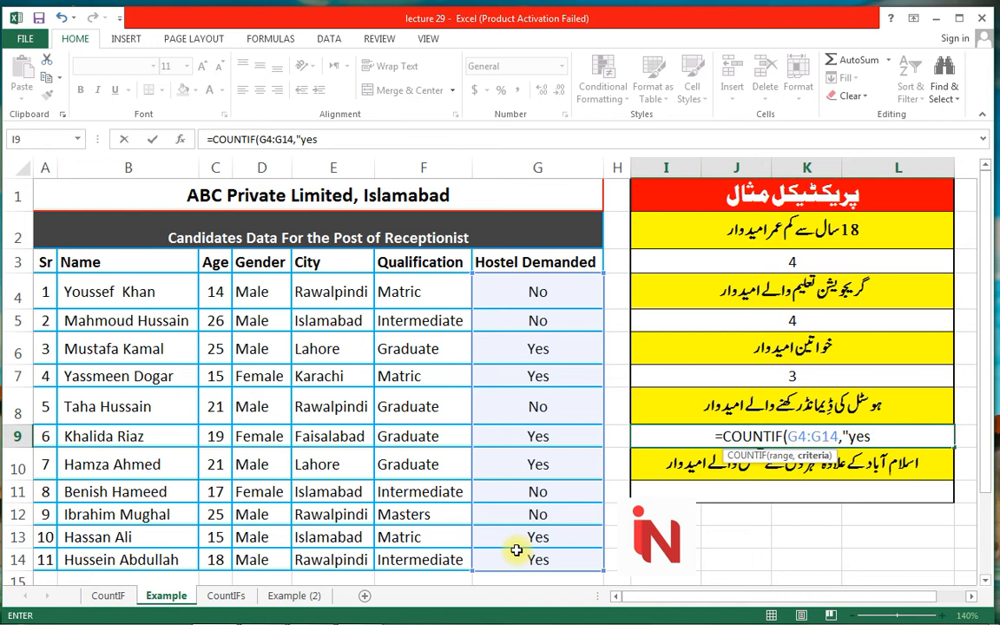
text("))
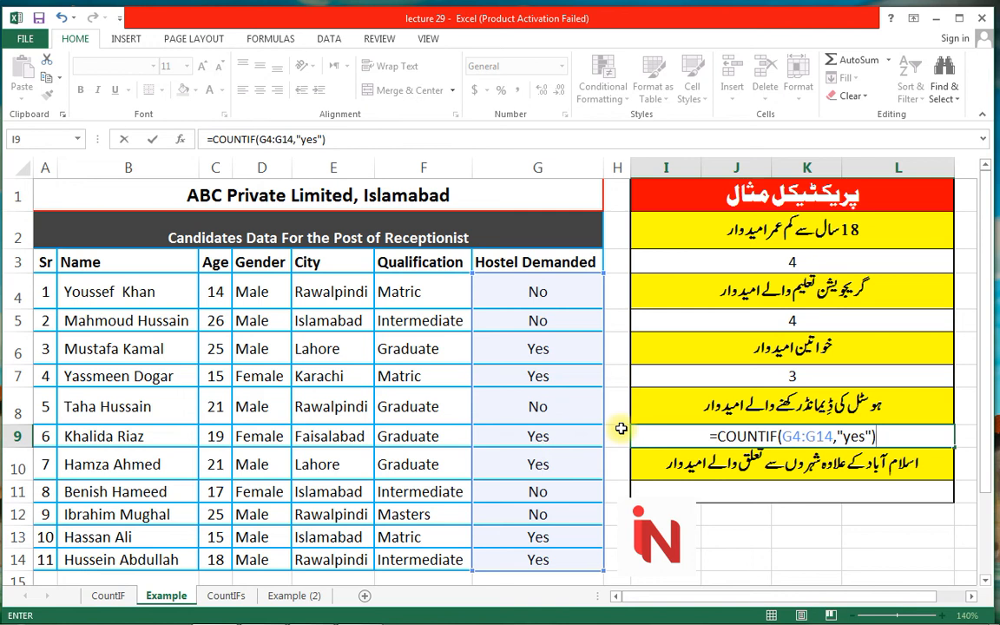
key(Return)
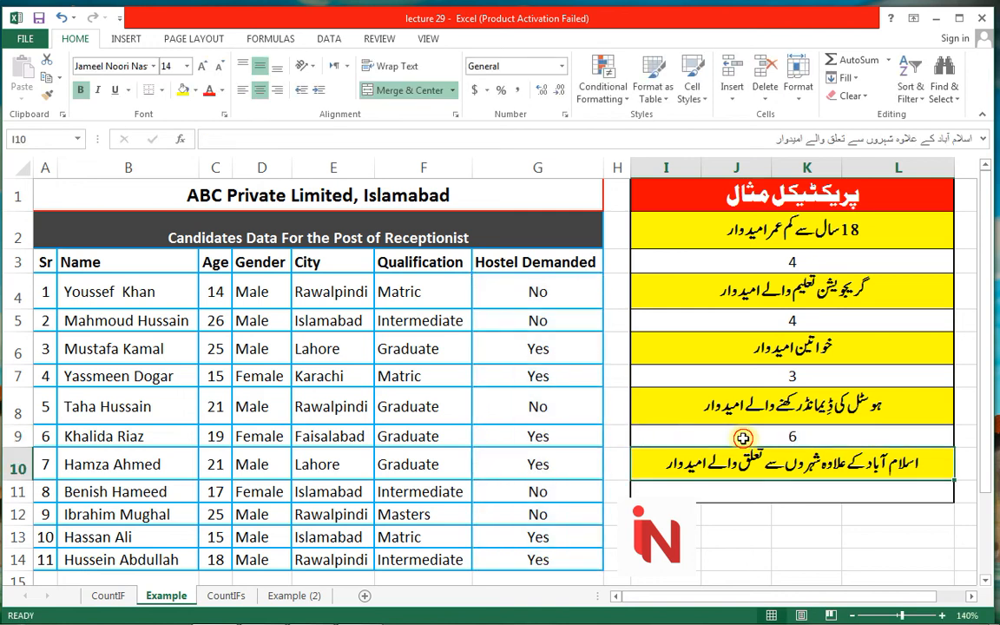
key(Up)
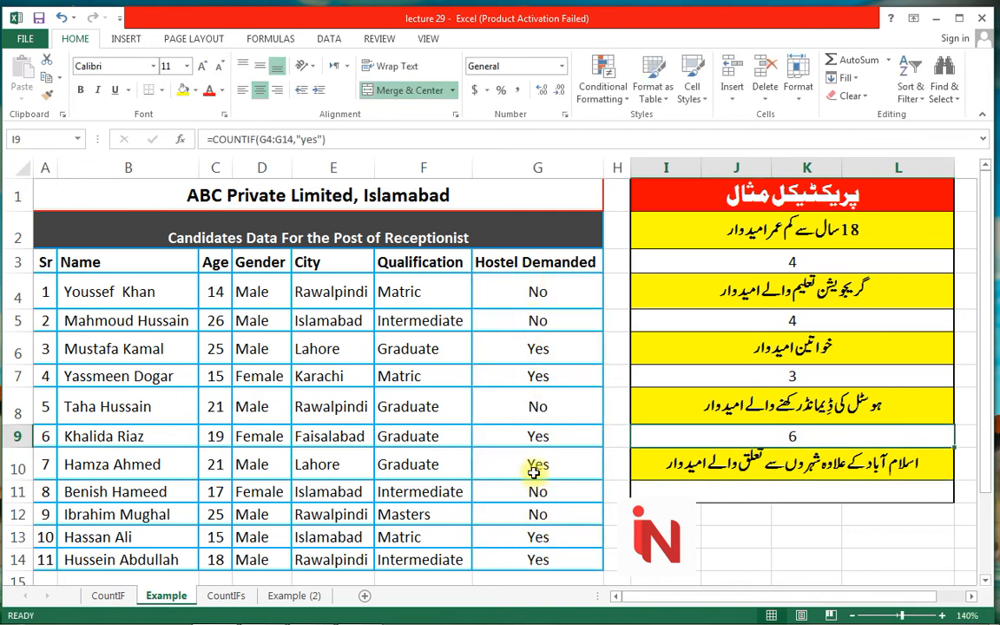
- Start a COUNTIF formula in cell I11 with the City range E4:E14 as its range argument
click(815, 492)
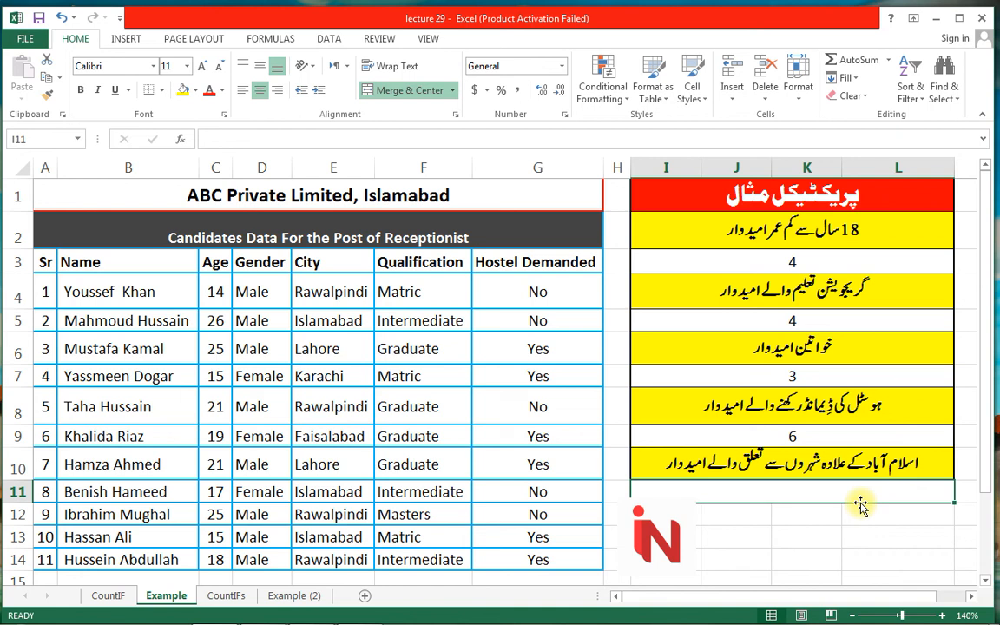
text(=)
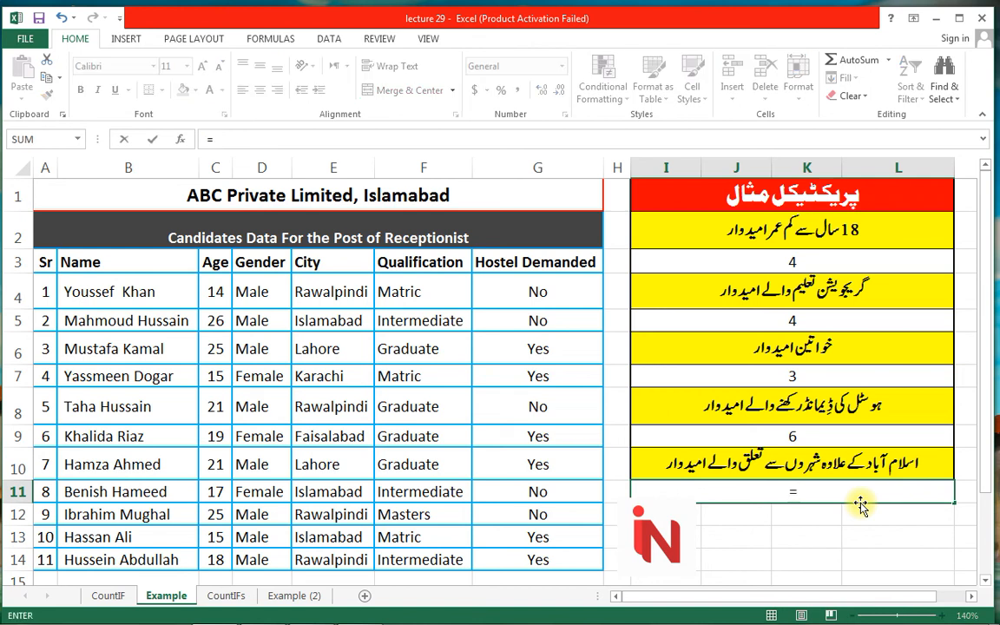
text(coun)
key(Down)
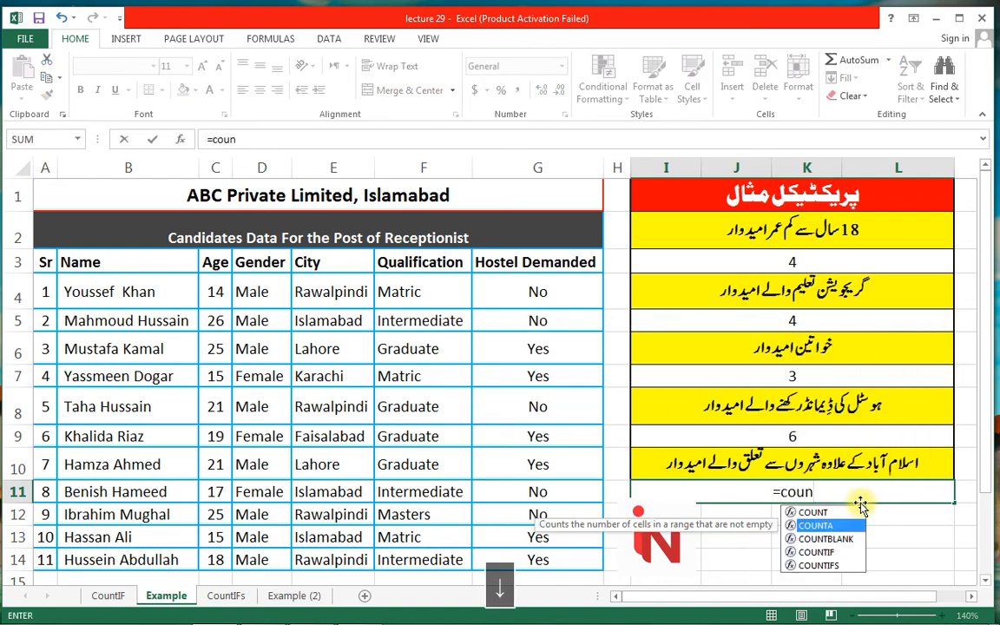
key(Down)
key(Down)
key(Tab)
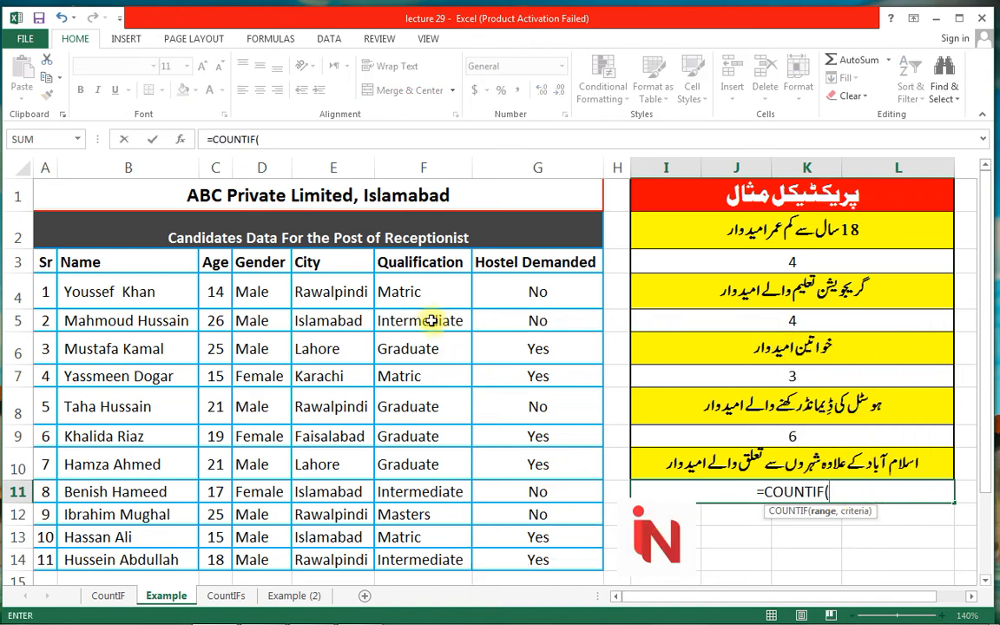
drag(334, 291, 353, 557)
text(,)
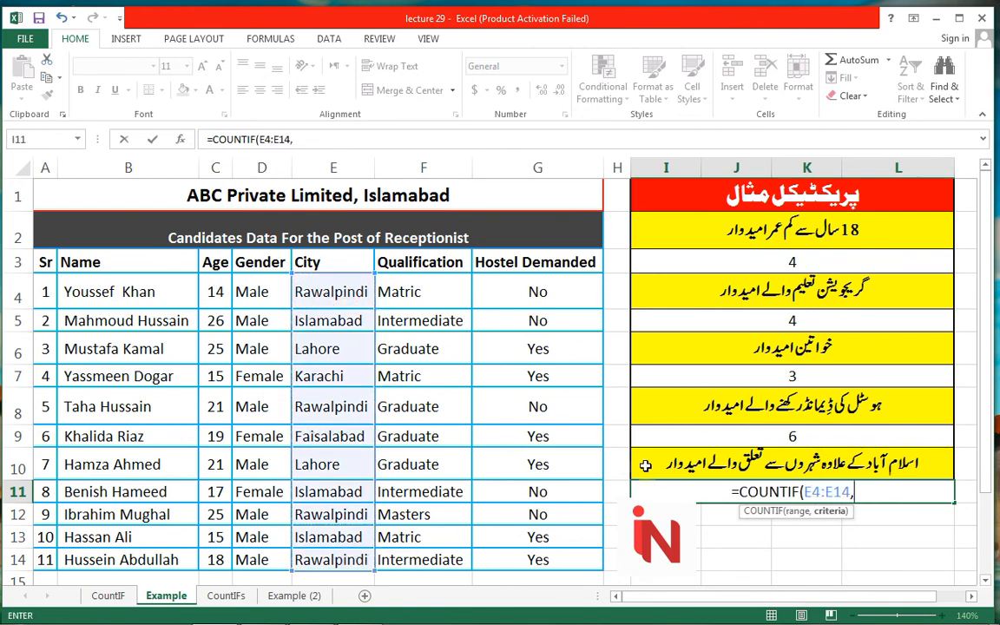